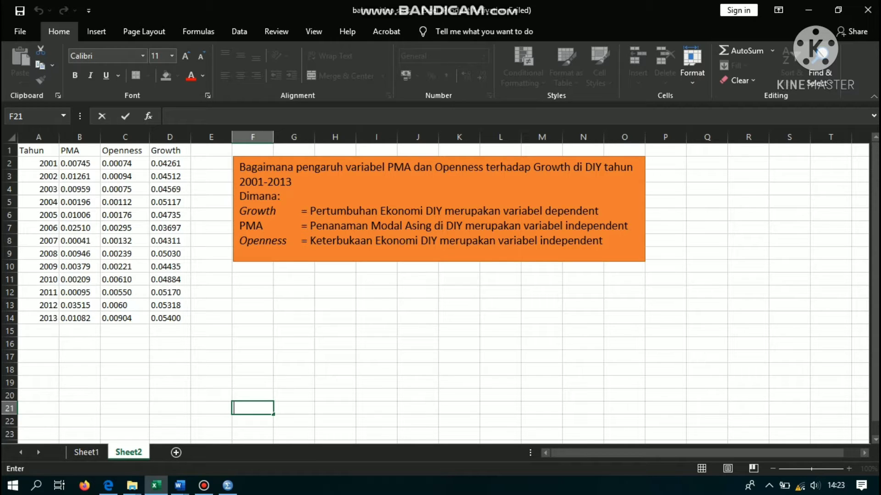
- Copy the PMA, Openness and Growth values for 2001–2013 from Sheet2 and paste them into the empty SPSS dataset from the first cell
left_click_drag(80, 164, 169, 319)
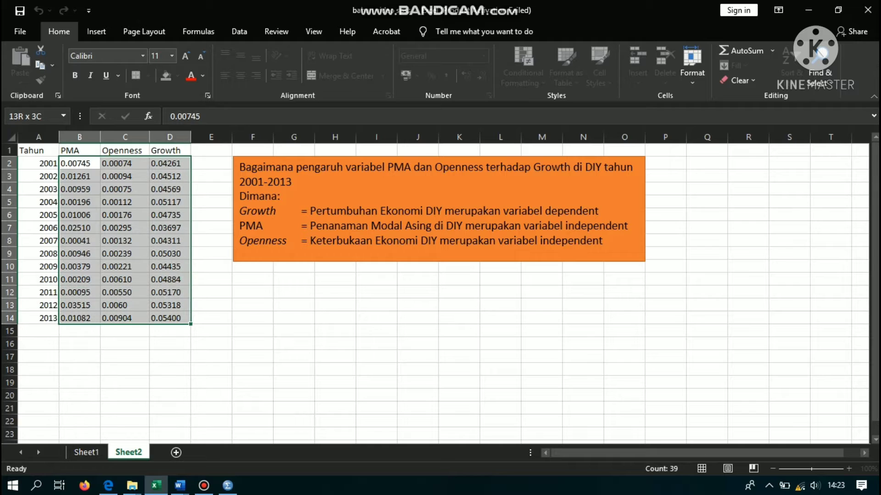
right_click(141, 181)
left_click(171, 207)
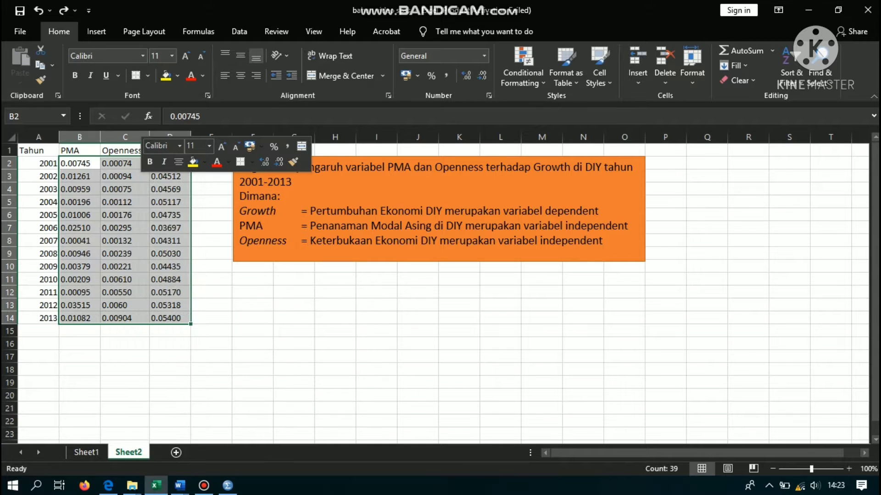
left_click(227, 485)
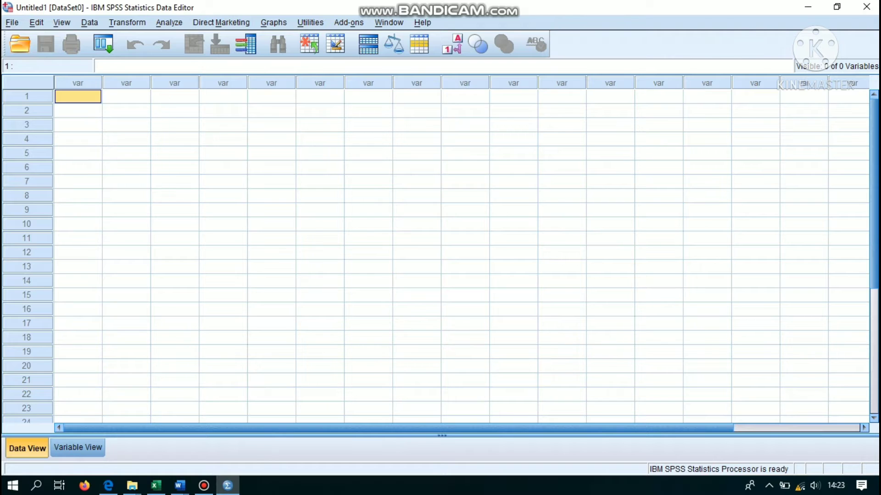
right_click(86, 97)
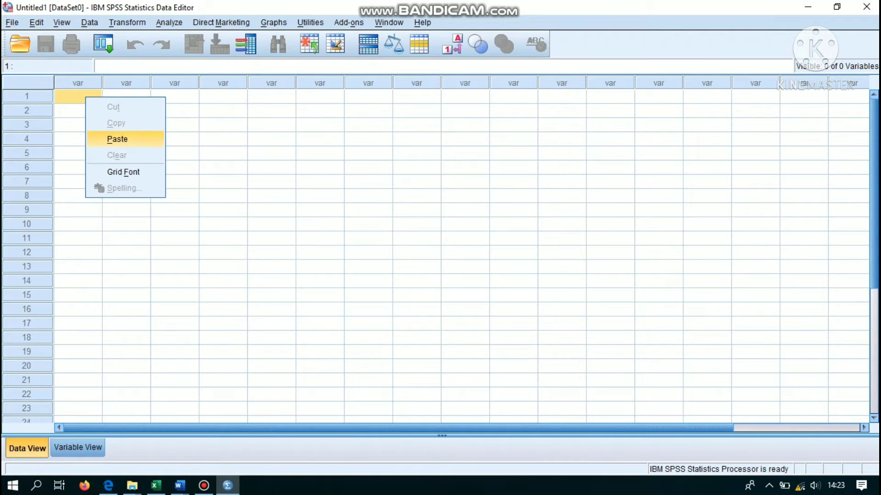
left_click(117, 139)
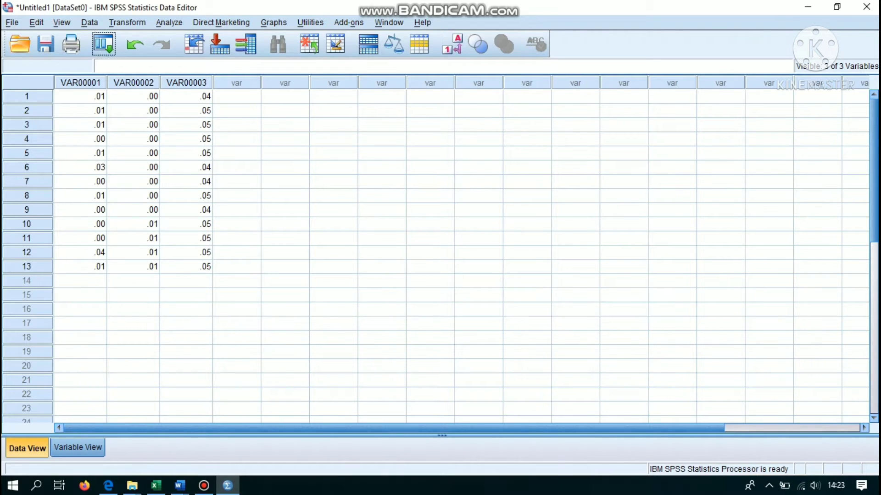
- Rename the three variables as PMA, OPENNESS and GROWTH, in that order
left_click(78, 448)
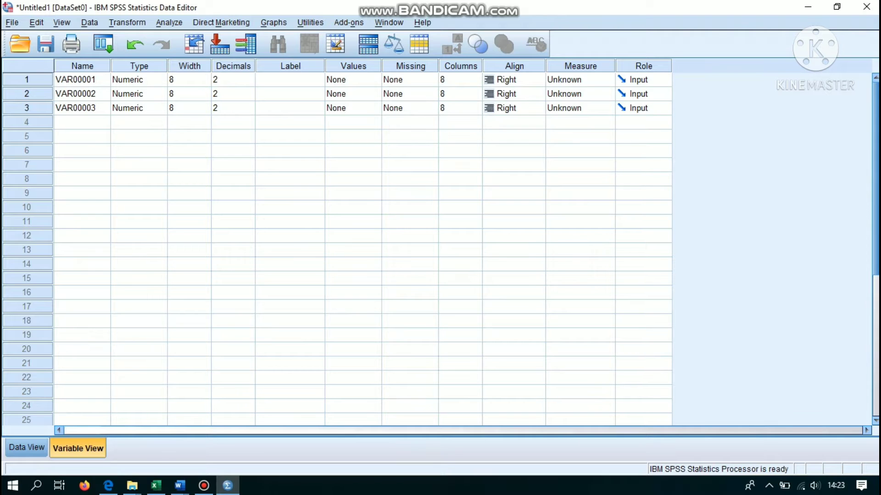
left_click(82, 79)
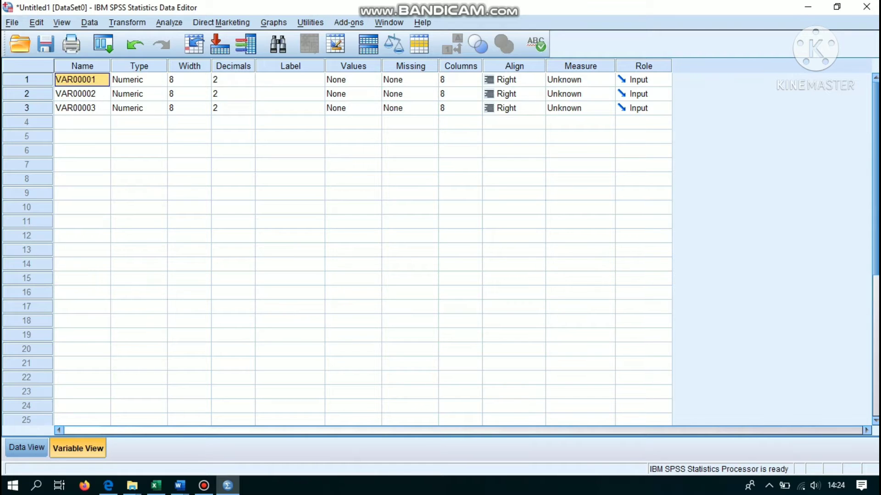
type("PM")
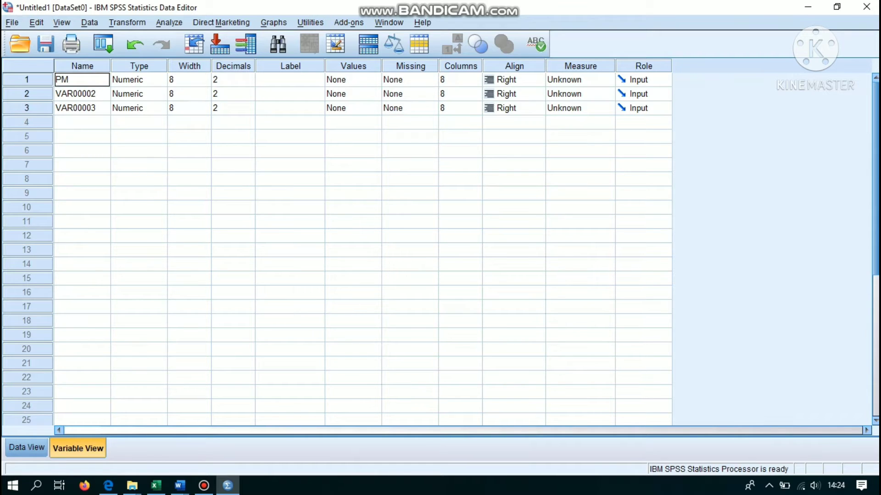
type("A")
key("Return")
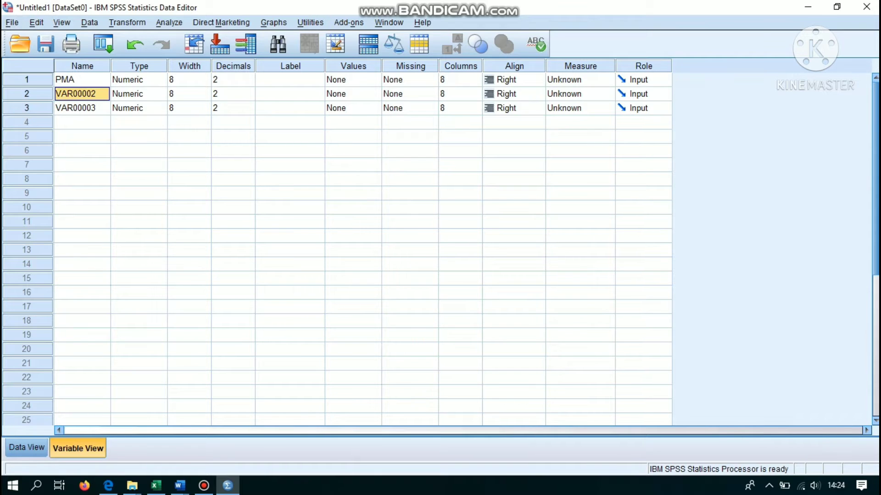
type("O")
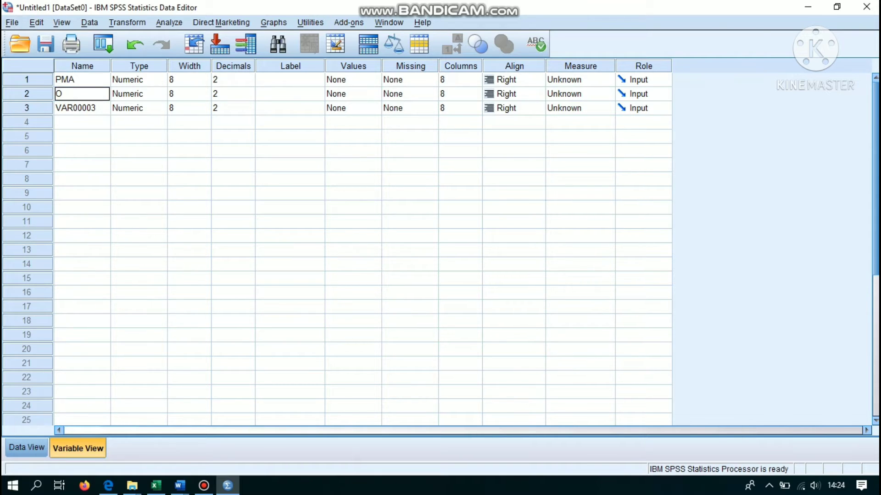
type("PENNESS")
key("Return")
type("GROWTH")
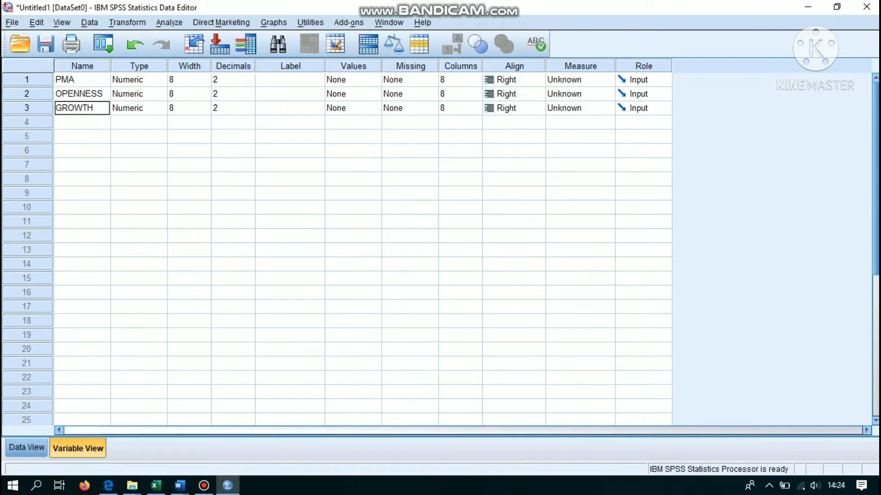
- Set the decimals of PMA, OPENNESS and GROWTH to 5 and return to the data values
left_click(233, 80)
key("Up")
key("Up")
key("Up")
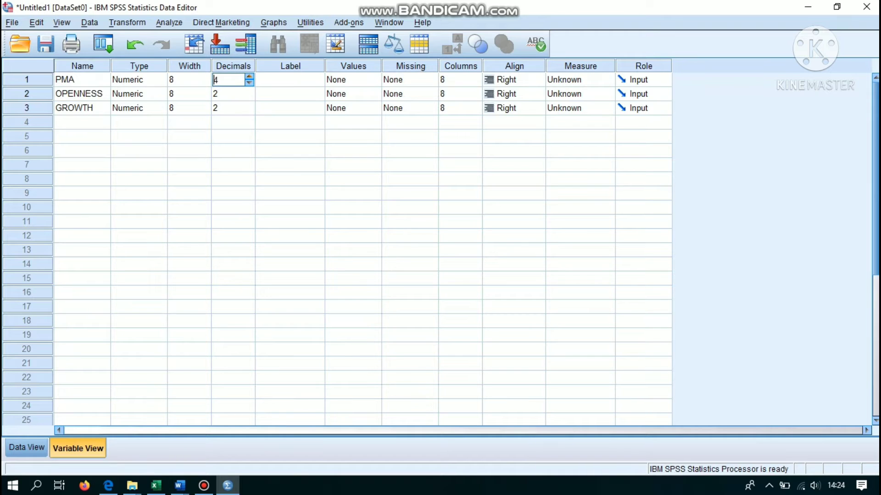
left_click(249, 91)
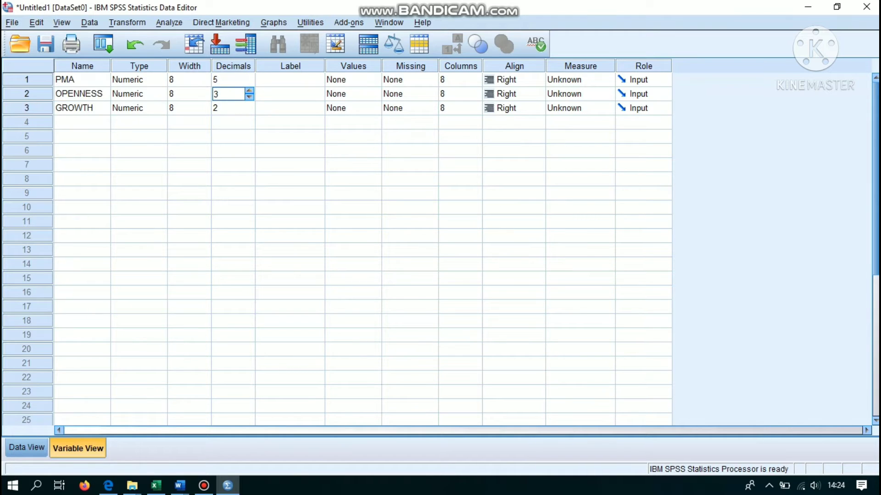
key("Up")
key("Up")
left_click(249, 105)
left_click(249, 105)
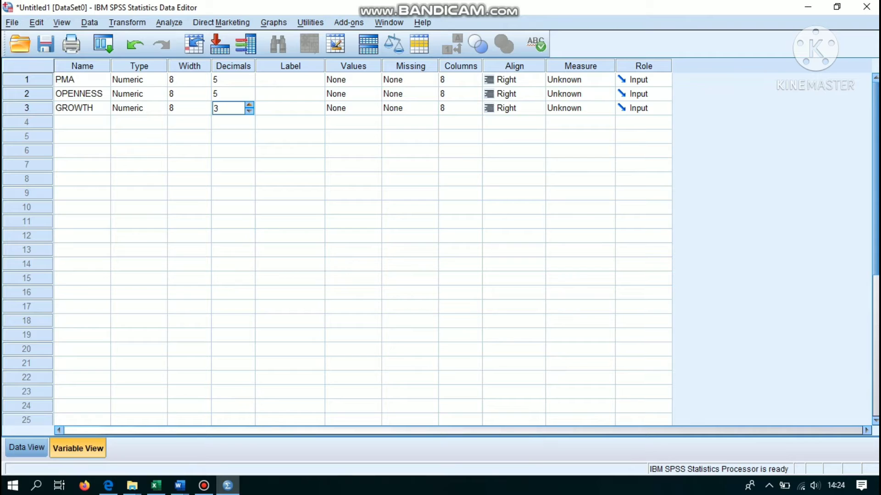
left_click(249, 105)
left_click(249, 105)
left_click(229, 165)
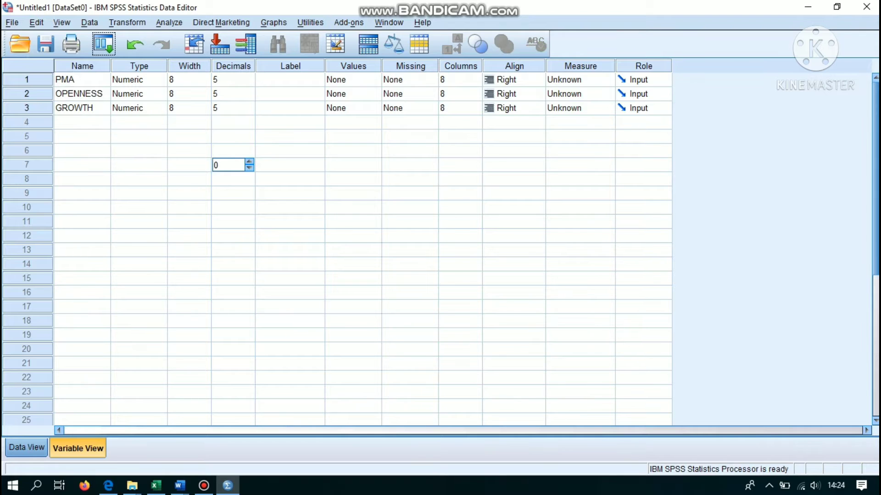
left_click(27, 448)
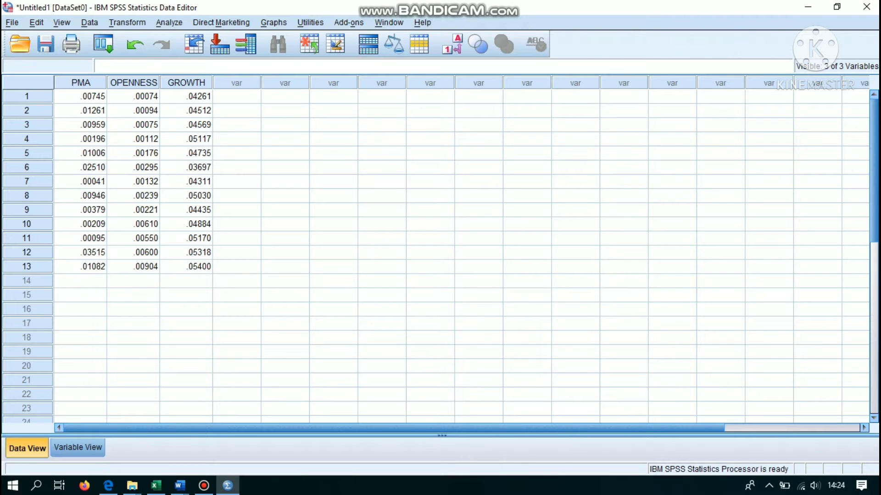
- Set up a linear regression with GROWTH as the dependent variable and PMA and OPENNESS as independent variables
left_click(169, 23)
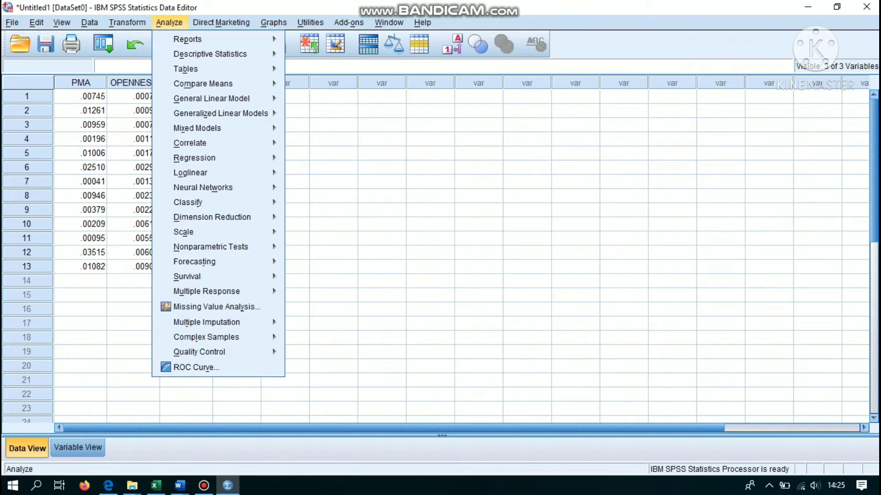
mouse_move(197, 158)
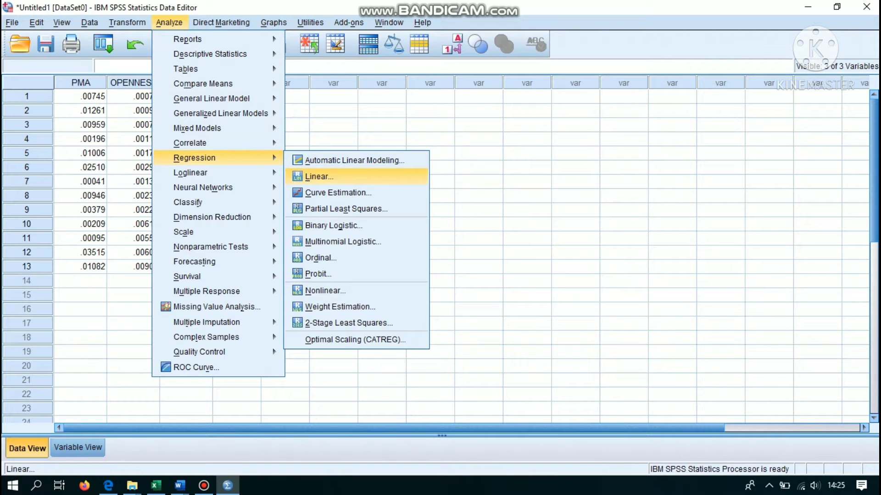
key("Return")
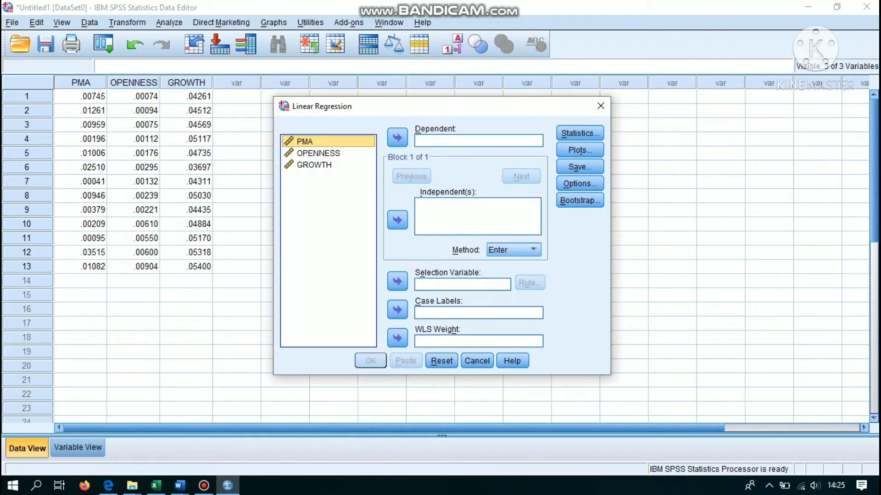
left_click(314, 165)
left_click(397, 138)
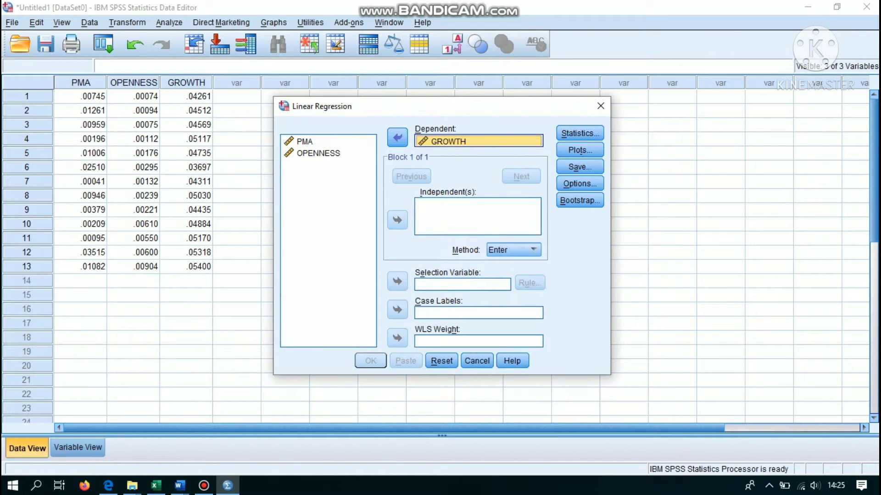
left_click(305, 142)
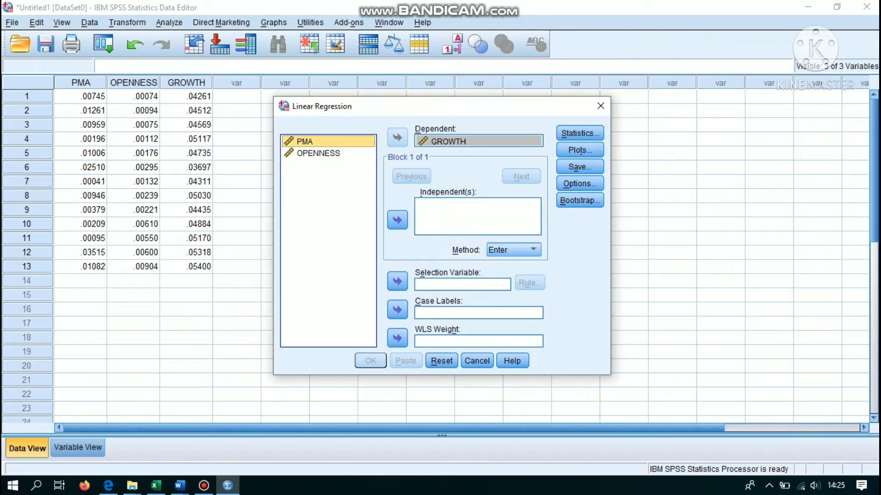
left_click(397, 220)
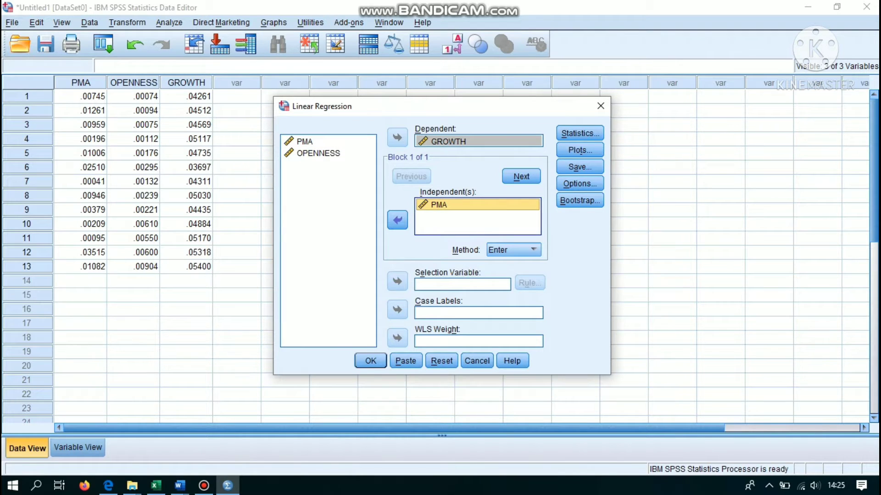
left_click(318, 153)
left_click(398, 220)
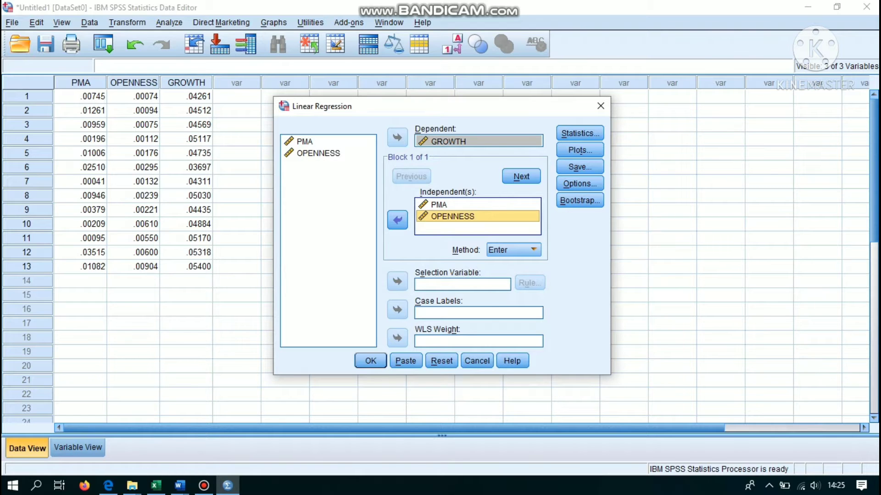
- Accept the default regression options and enable casewise diagnostics for all cases in the regression statistics
left_click(580, 183)
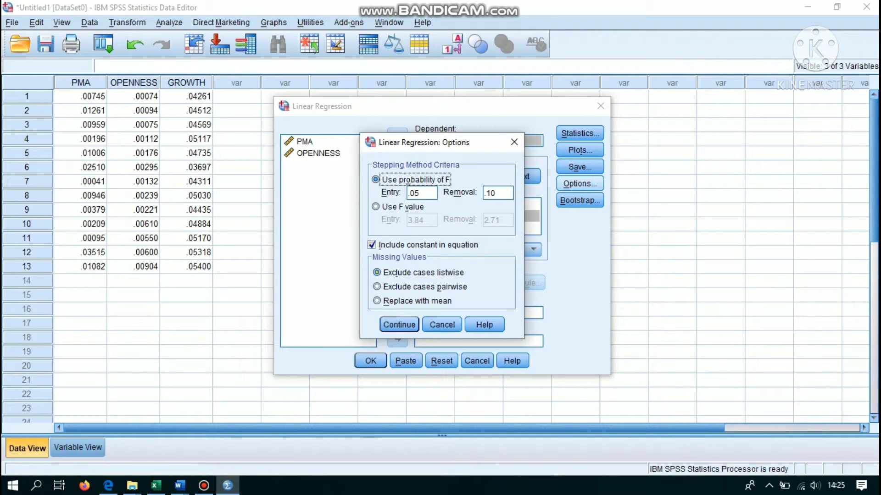
left_click(399, 324)
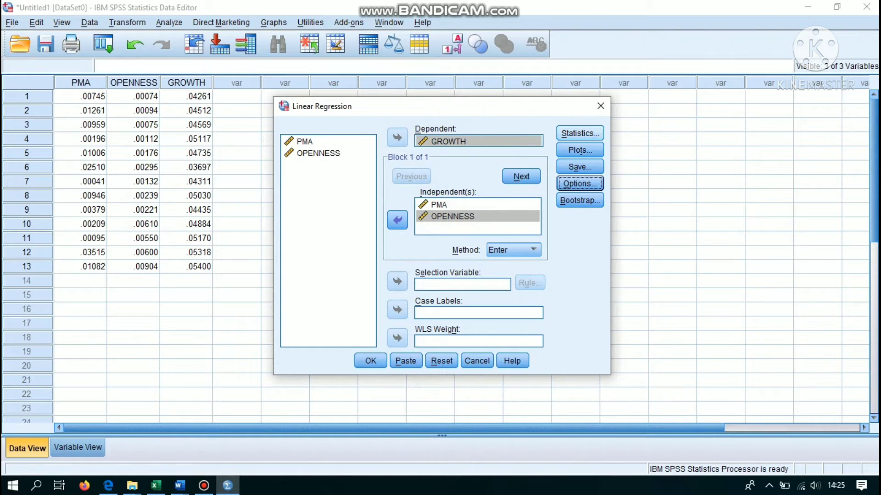
left_click(580, 133)
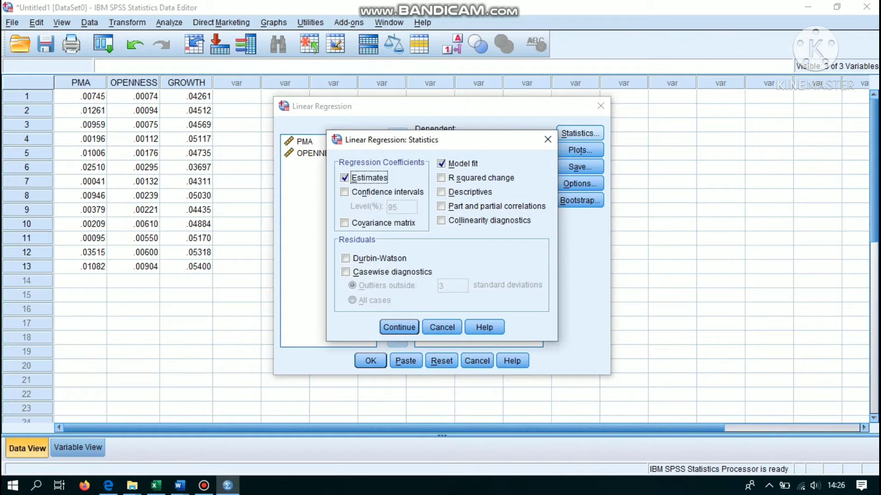
left_click(346, 272)
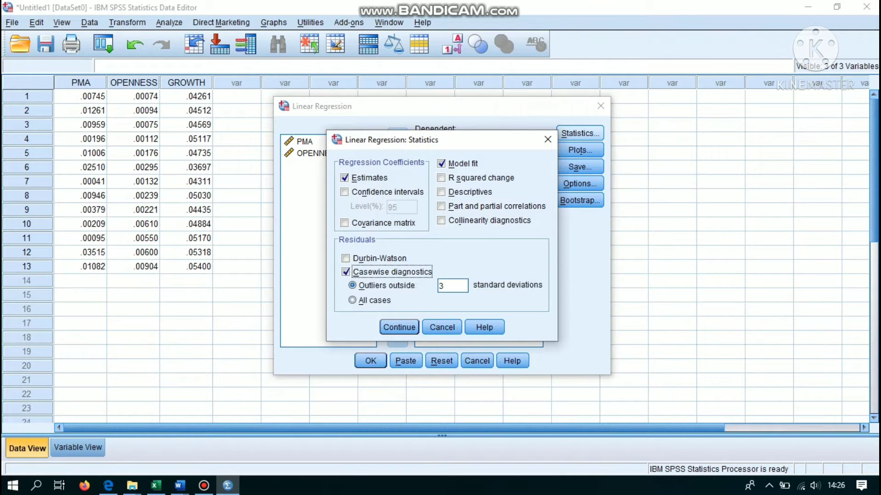
left_click(352, 301)
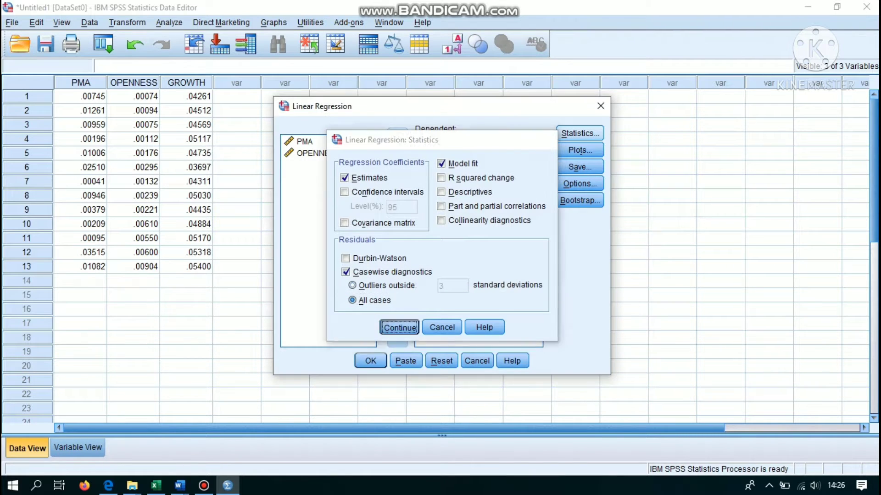
left_click(399, 327)
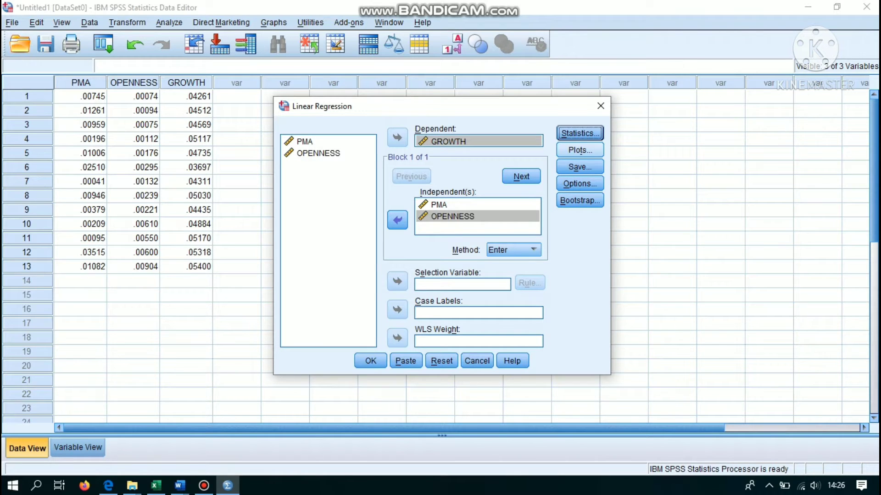
- Define the first regression scatter plot with *SDRESID as Y and *ZPRED as X, and move on to a second scatter definition
left_click(580, 150)
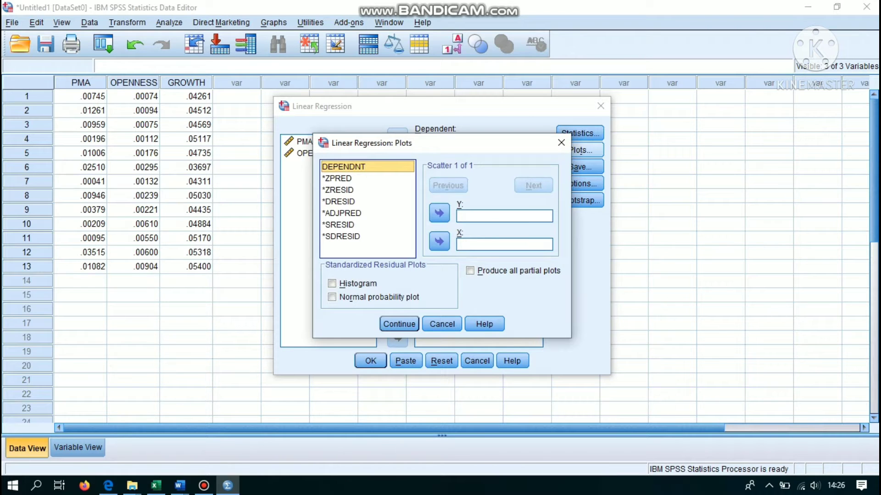
left_click(341, 236)
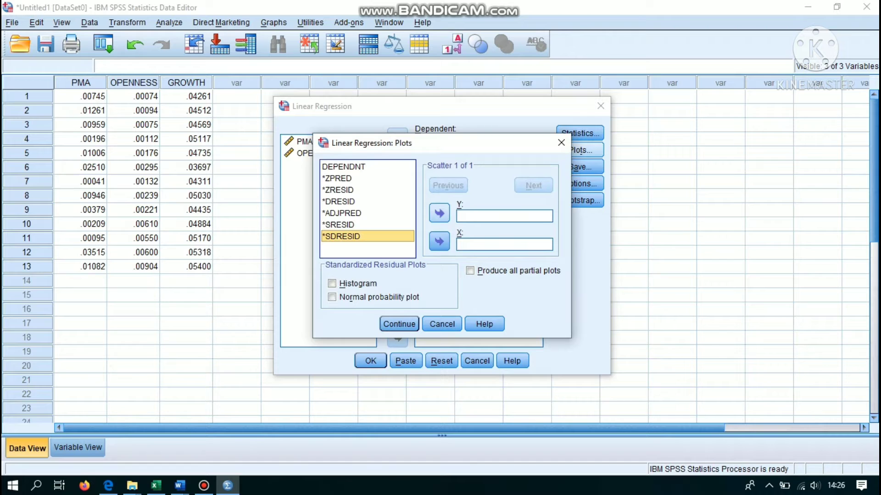
left_click(439, 214)
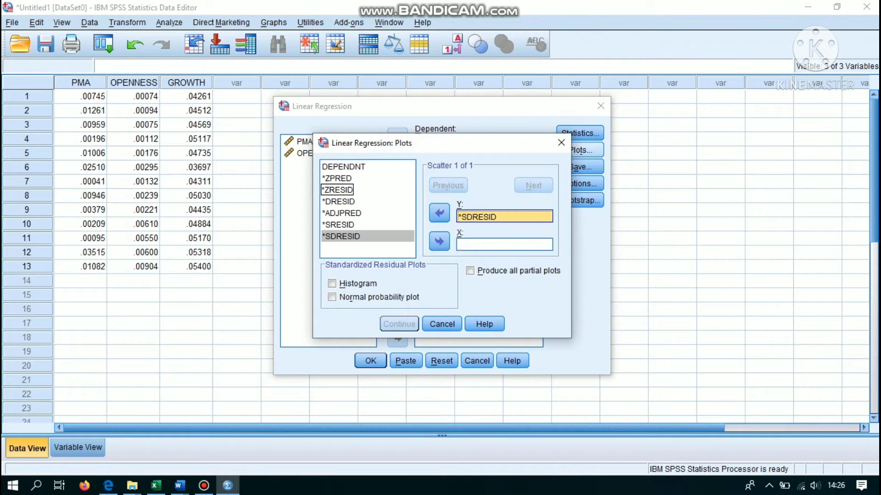
left_click(338, 179)
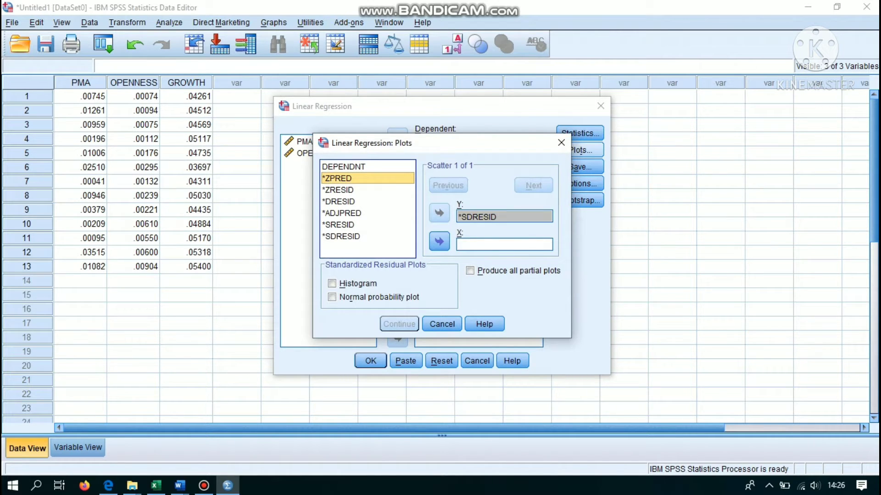
left_click(439, 241)
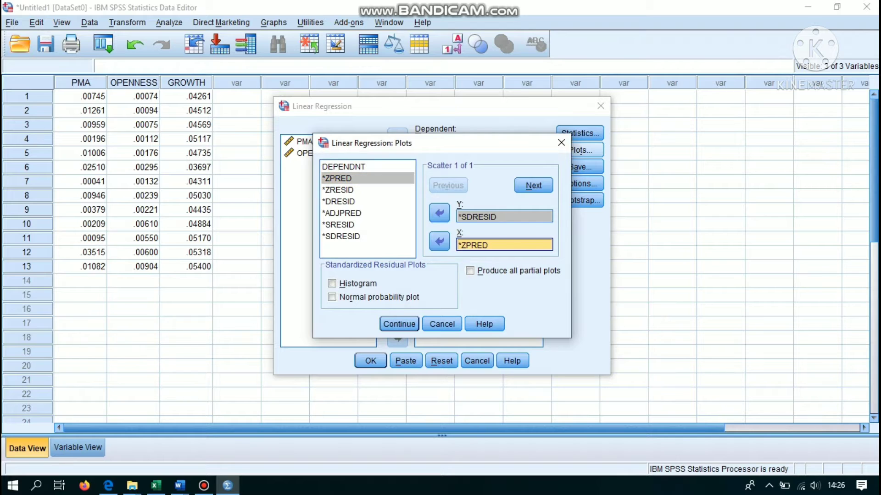
left_click(533, 185)
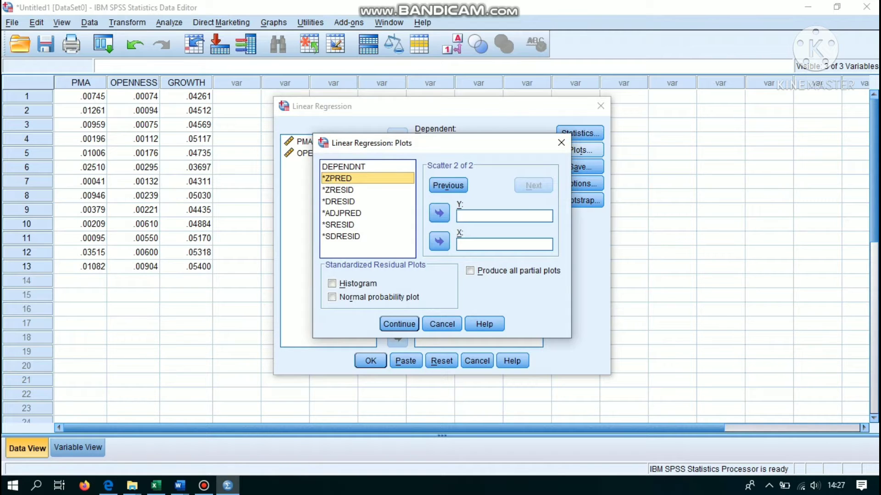
- Define the second regression scatter plot with *ZPRED as Y and DEPENDNT as X, and move on to a third scatter definition
left_click(337, 179)
left_click(439, 213)
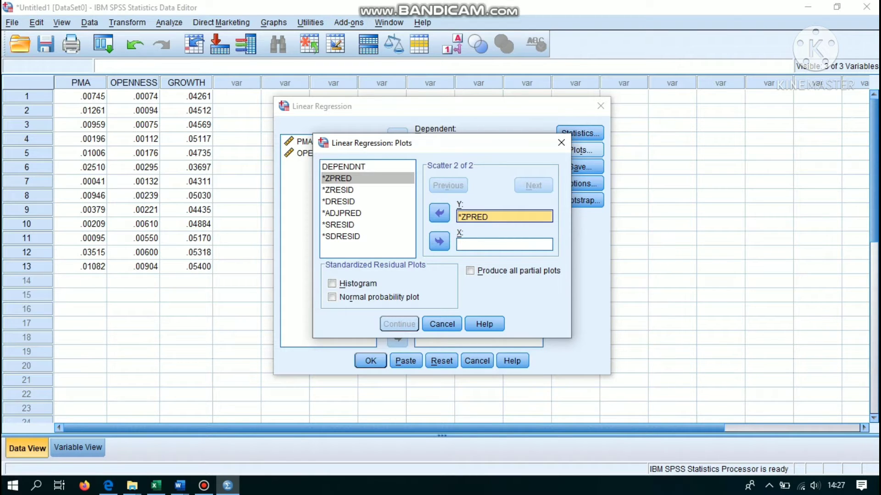
left_click(344, 167)
left_click(439, 241)
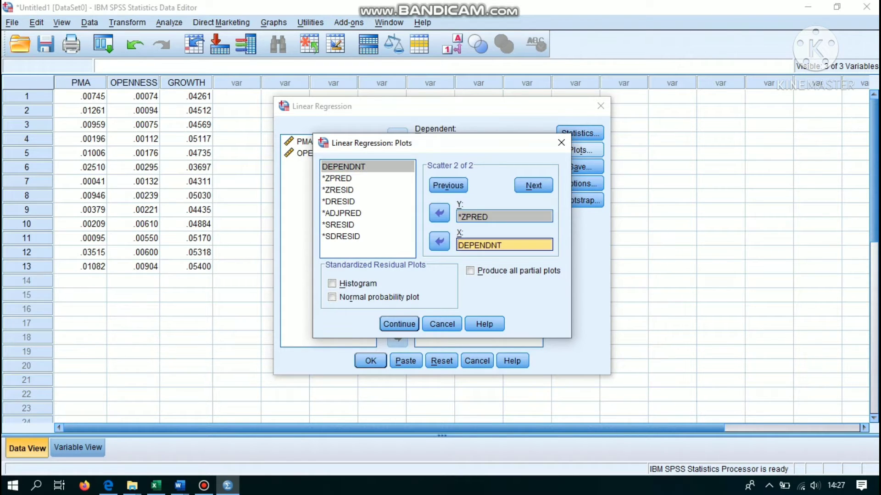
left_click(533, 185)
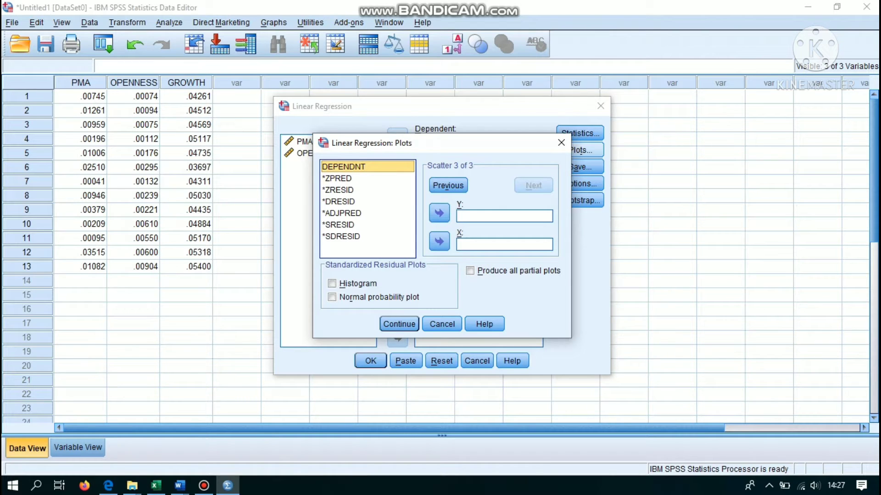
- Enable the normal probability plot for standardized residuals and run the linear regression
left_click(333, 297)
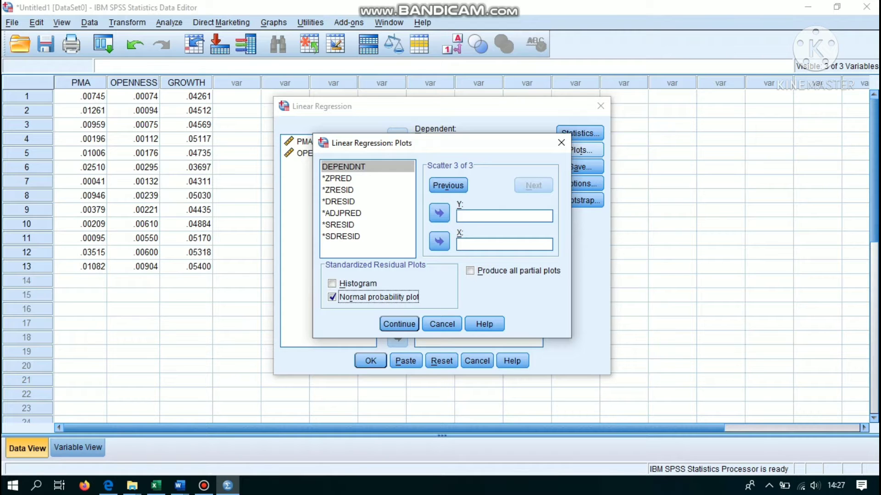
key("Return")
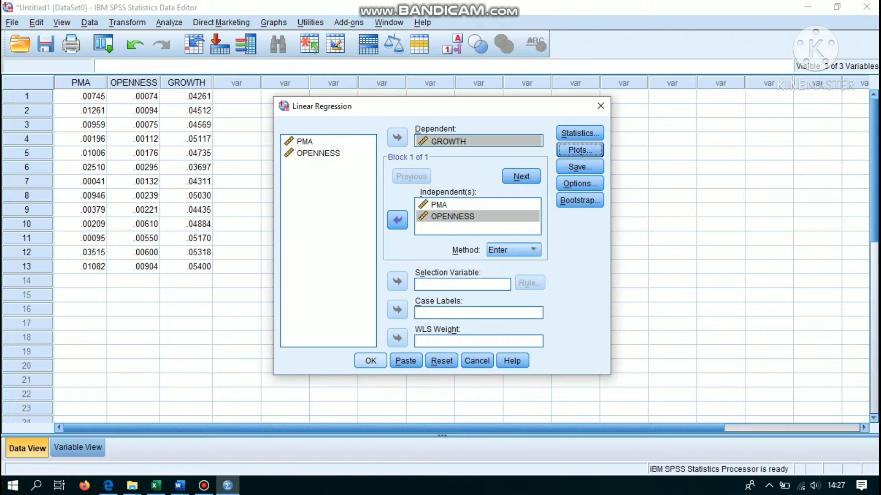
key("Return")
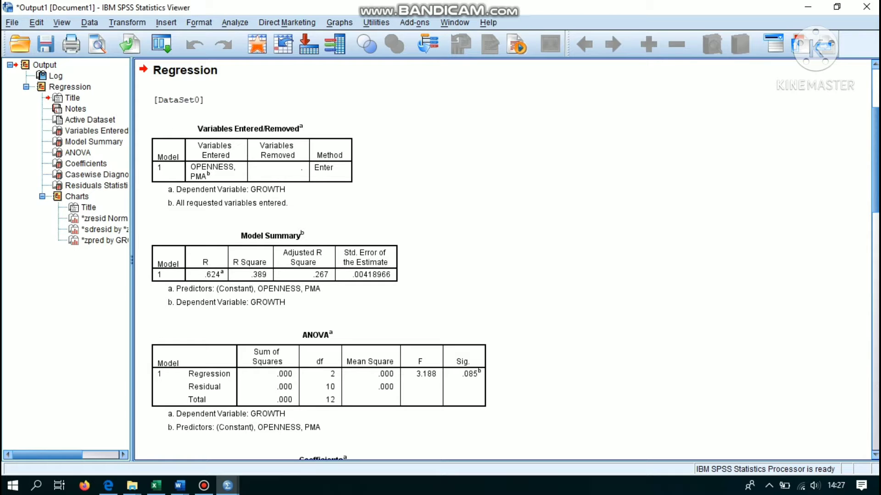
- Examine the regression output tables, from Variables Entered/Removed and Model Summary through ANOVA and Coefficients to Casewise Diagnostics
scroll(502, 259, "down", 3)
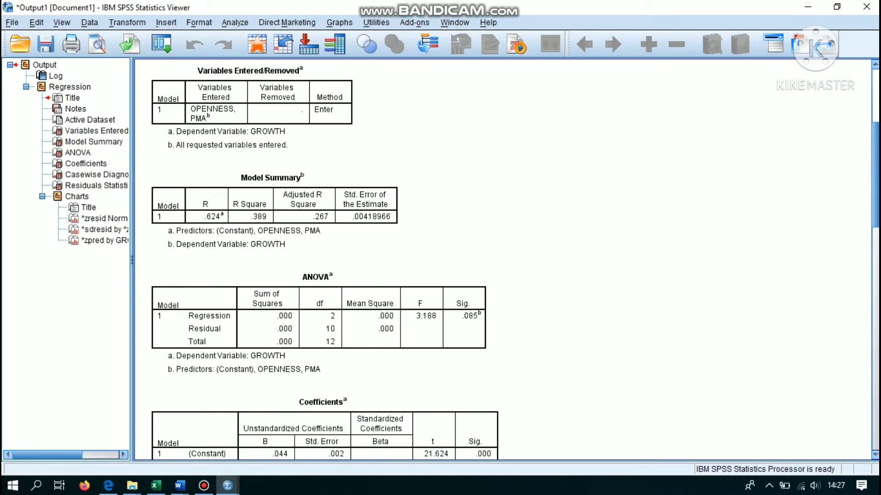
scroll(503, 259, "down", 3)
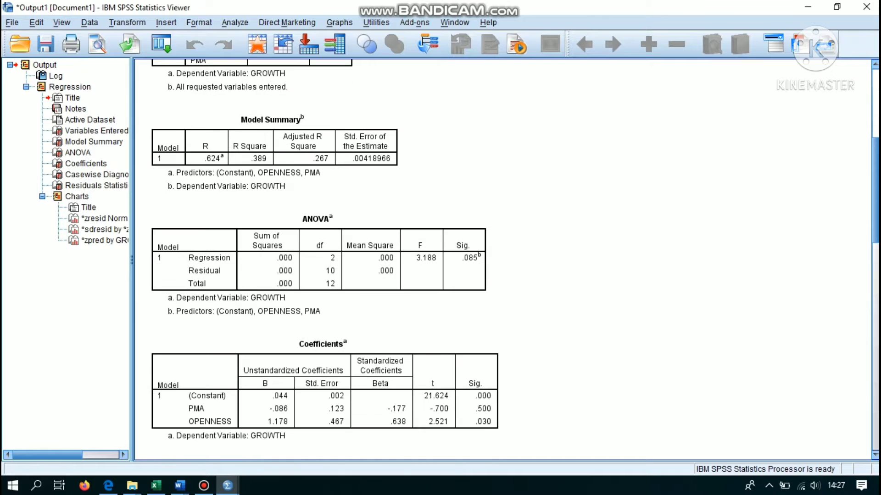
scroll(502, 259, "down", 6)
scroll(503, 259, "down", 3)
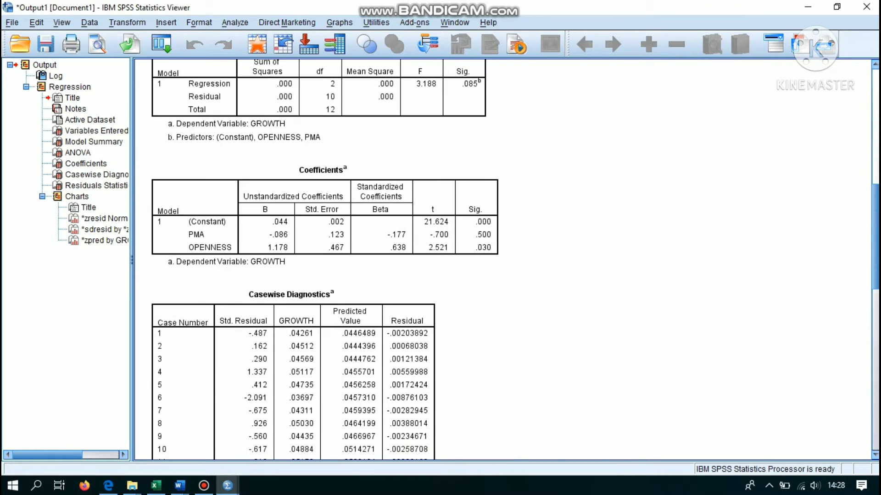
scroll(502, 259, "down", 5)
scroll(503, 259, "up", 11)
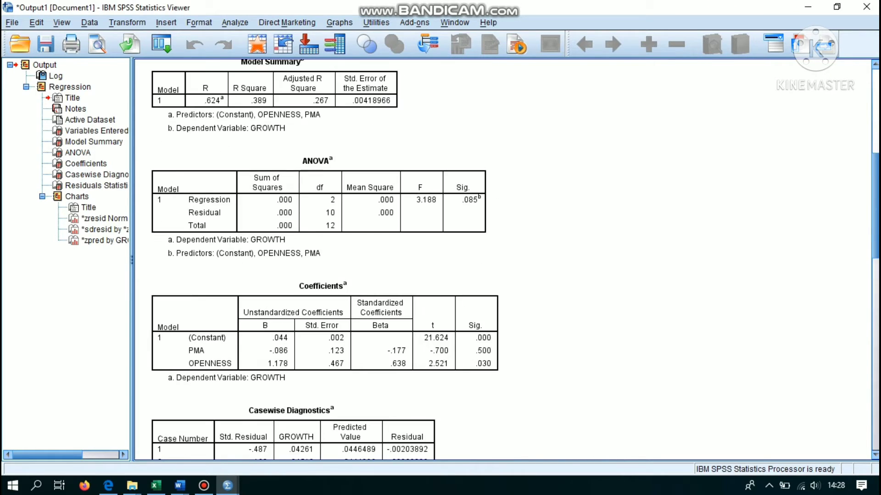
scroll(503, 259, "up", 6)
scroll(502, 259, "up", 6)
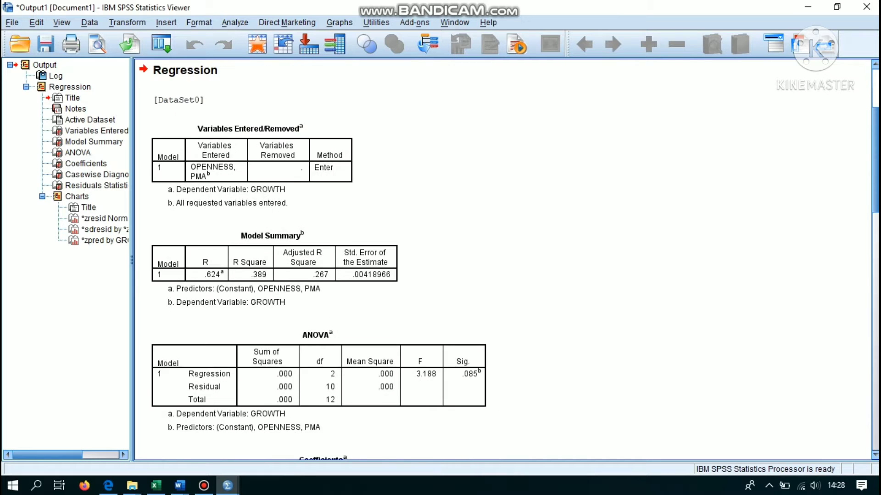
scroll(502, 259, "down", 3)
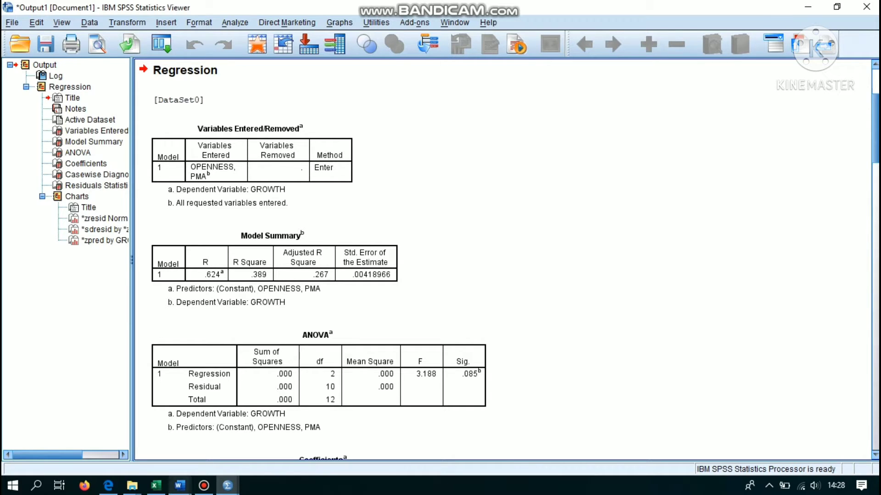
- Switch to the Word interpretation document, read the Model Summary and ANOVA explanations, and select the ANOVA regression's Sig. value
mouse_move(179, 486)
left_click(105, 436)
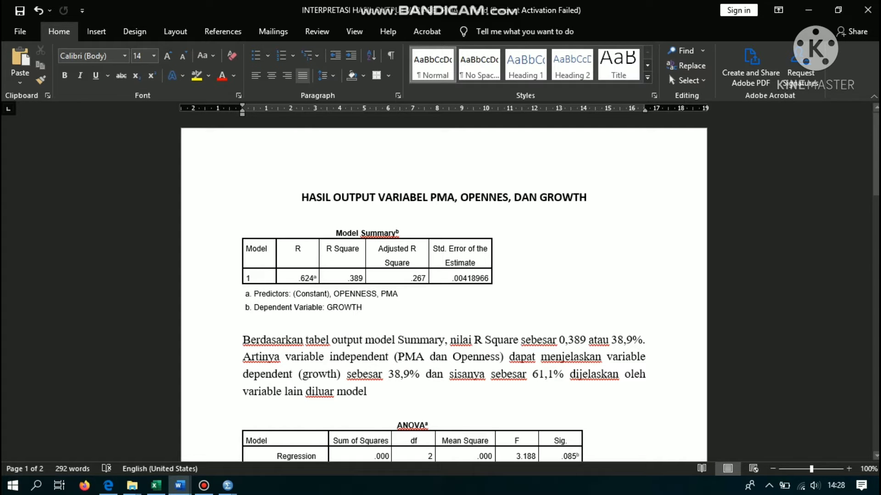
scroll(443, 289, "down", 1)
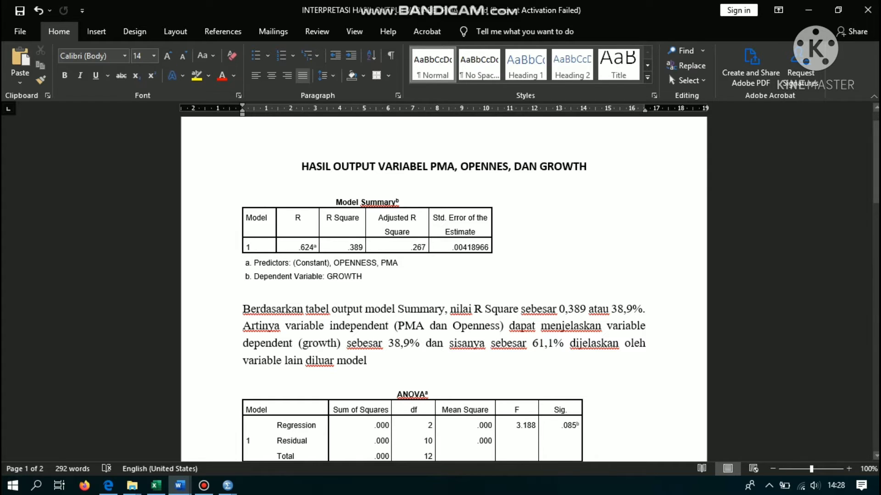
scroll(440, 289, "down", 5)
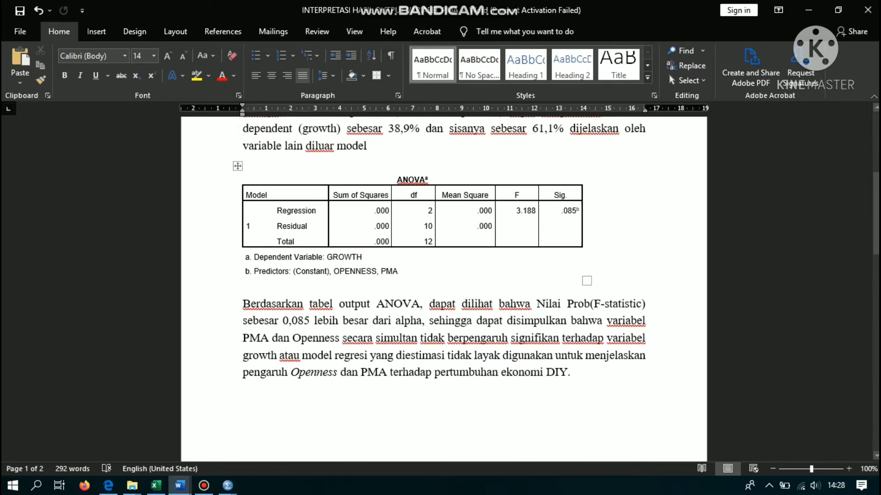
scroll(440, 289, "down", 1)
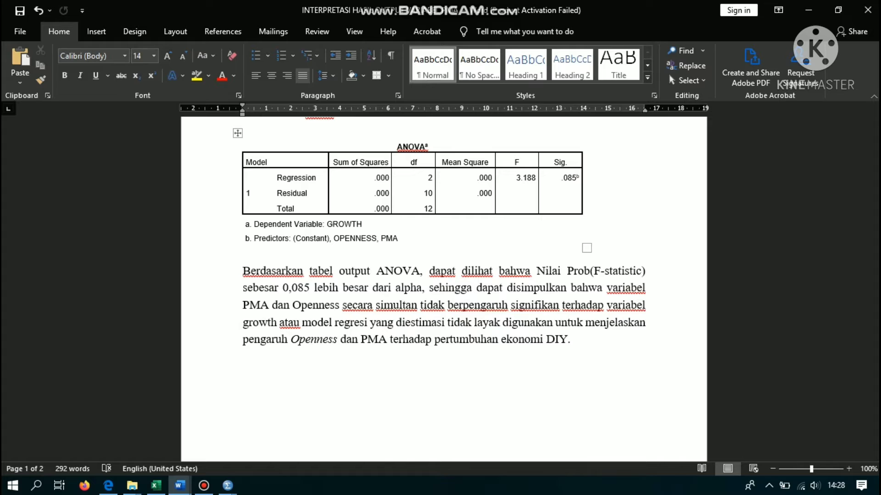
left_click_drag(560, 178, 580, 178)
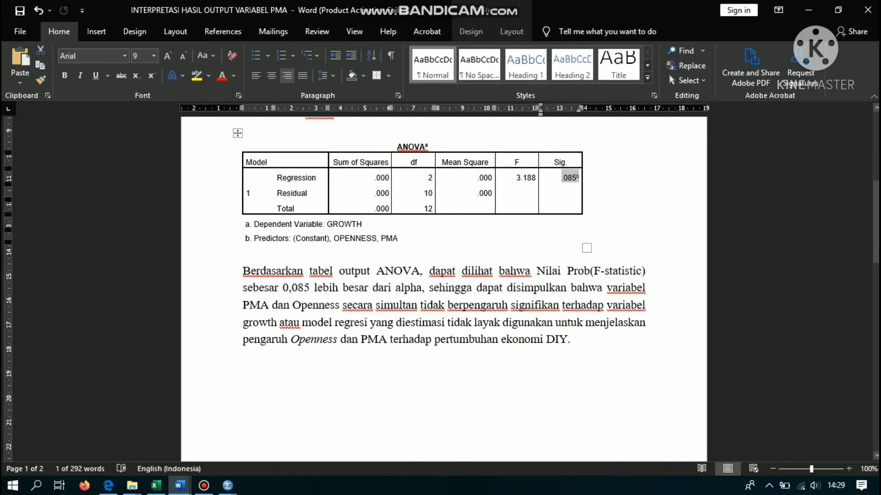
- Examine the Coefficients table and its explanation on the second page, selecting the Sig. values of OPENNESS and PMA in turn
scroll(444, 289, "down", 8)
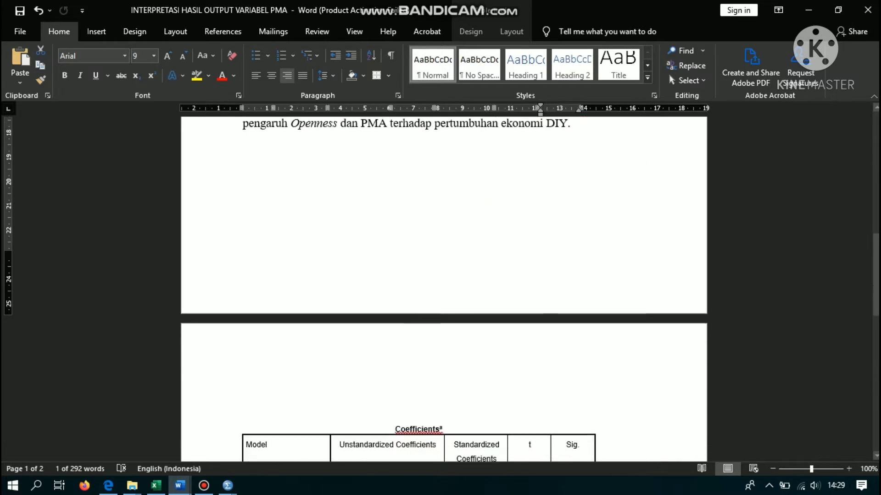
scroll(444, 289, "down", 6)
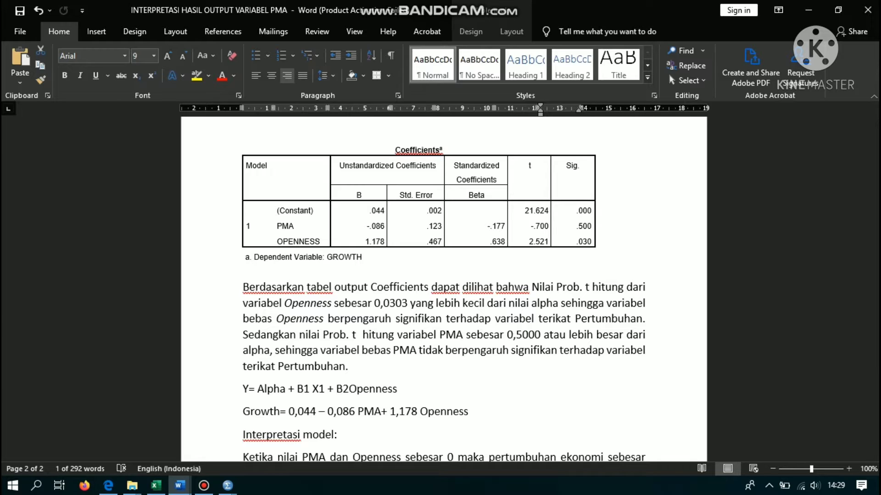
left_click_drag(576, 242, 591, 242)
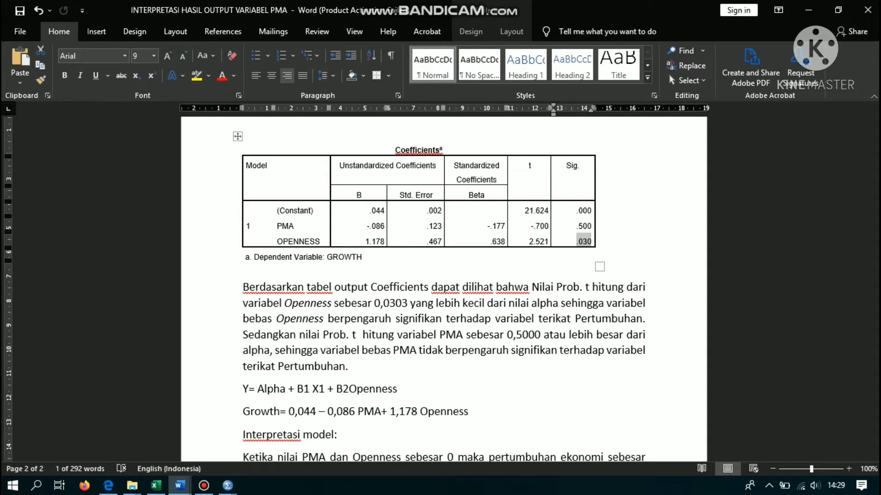
left_click_drag(577, 226, 593, 227)
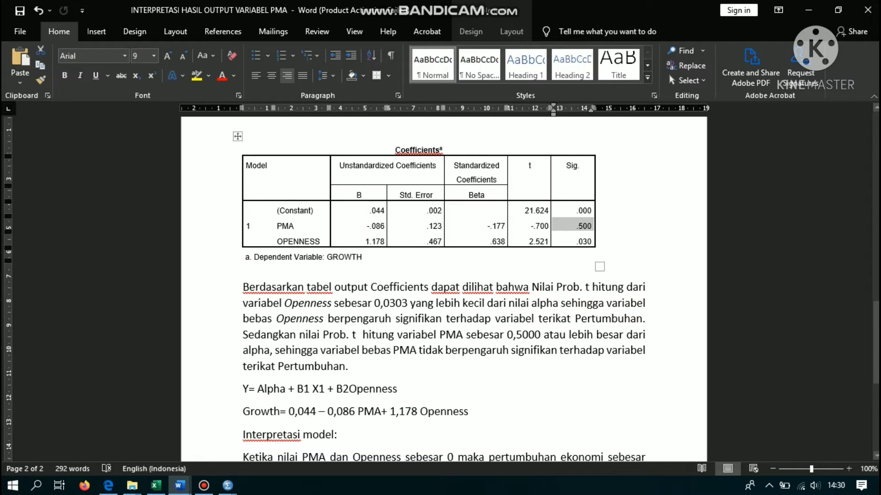
- Replace Openness with X2 in the general regression equation so that it reads Y= Alpha + B1 X1 + B2X2
scroll(444, 289, "down", 4)
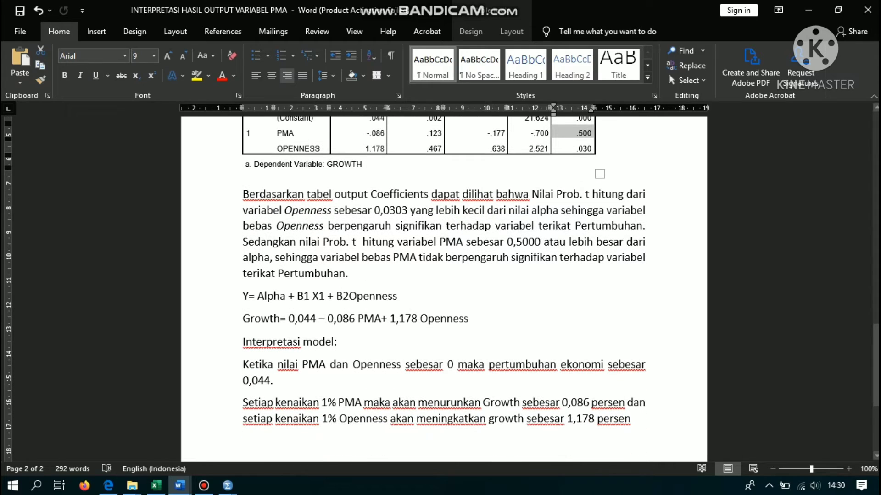
scroll(444, 289, "down", 1)
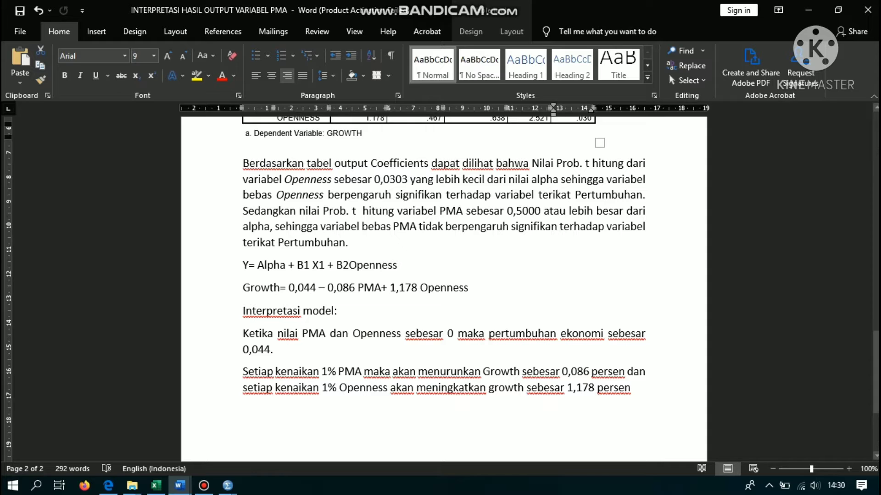
left_click_drag(398, 265, 348, 265)
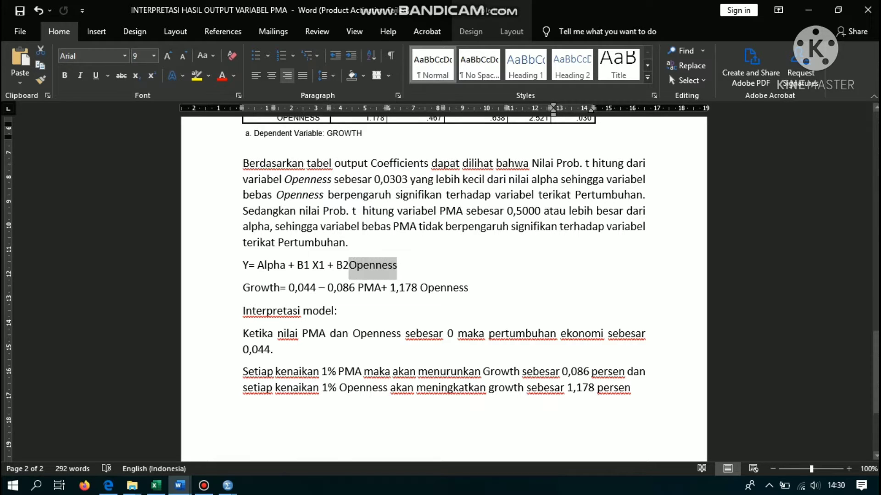
key("BackSpace")
key("BackSpace")
type("X2")
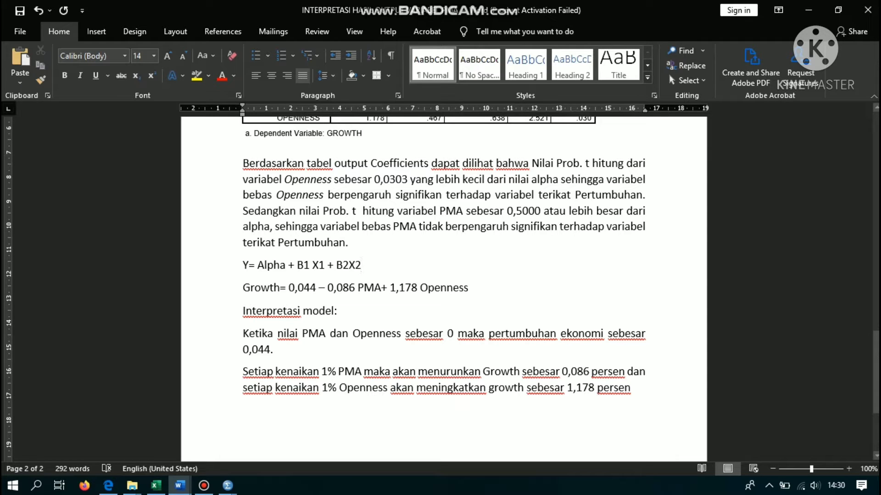
key("Down")
- Compare the B coefficients of the constant, PMA and OPENNESS with the Growth equation and review the model interpretation
scroll(443, 288, "up", 3)
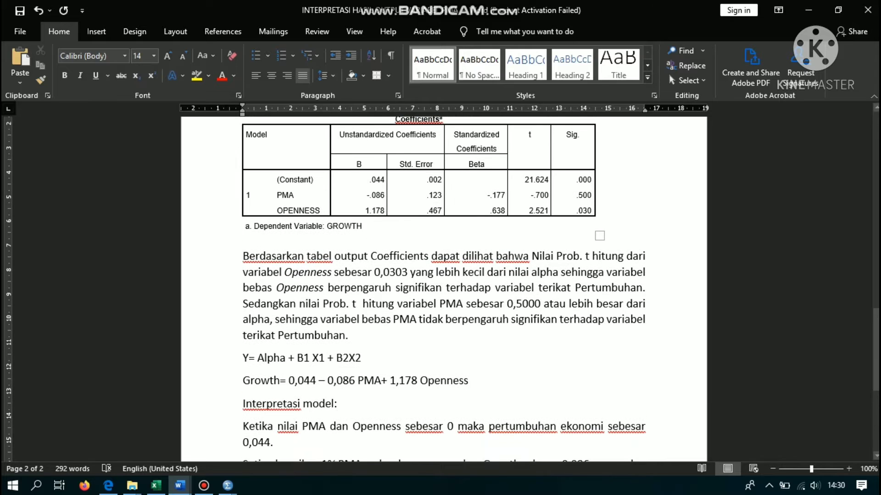
left_click_drag(369, 180, 384, 179)
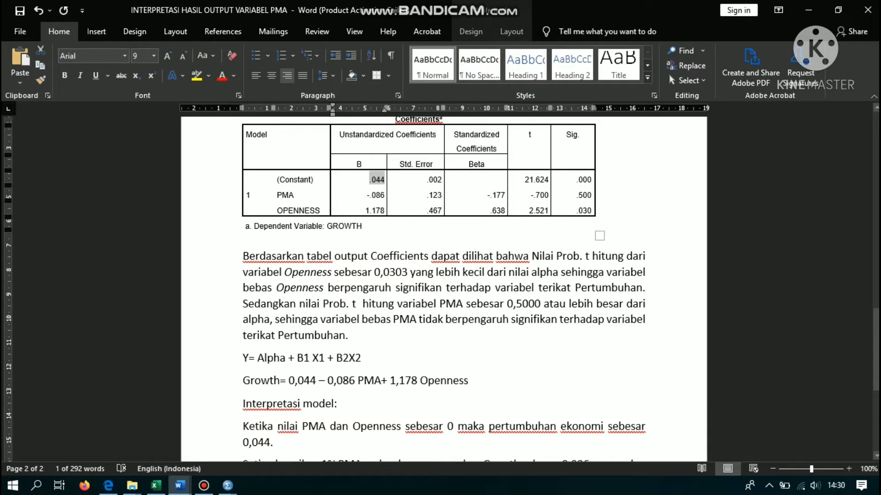
left_click(338, 404)
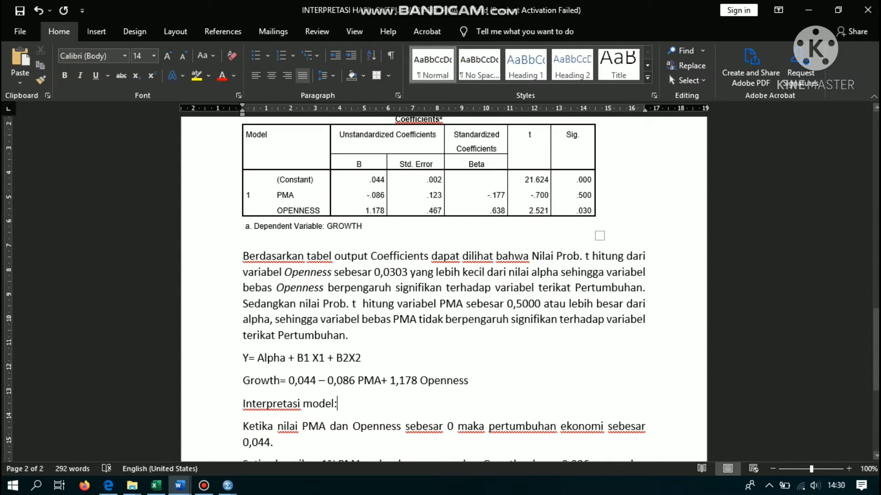
left_click_drag(367, 195, 384, 195)
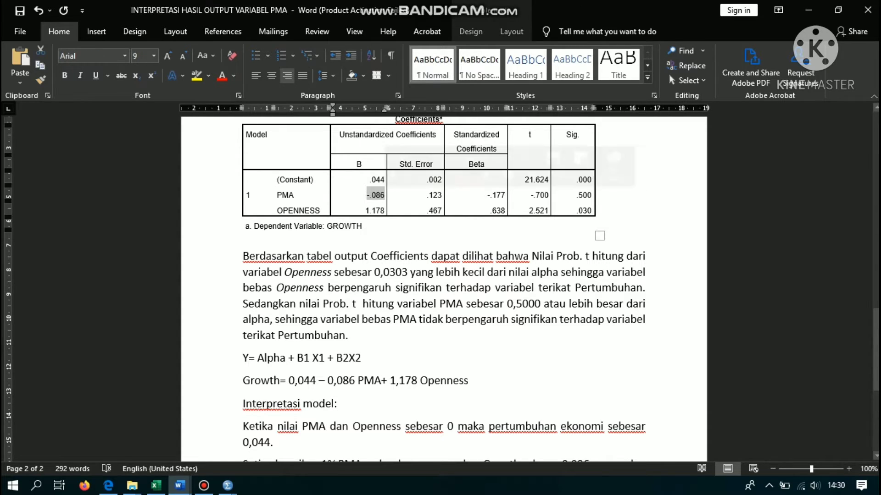
left_click(337, 403)
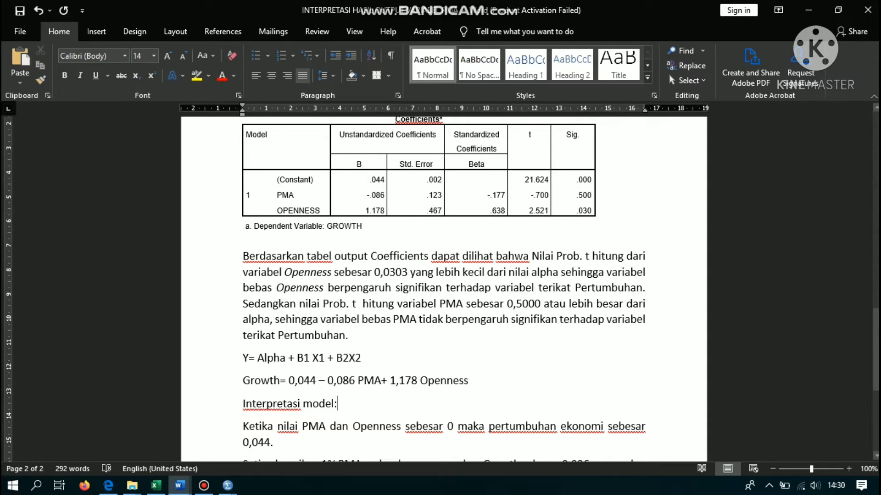
scroll(443, 289, "down", 1)
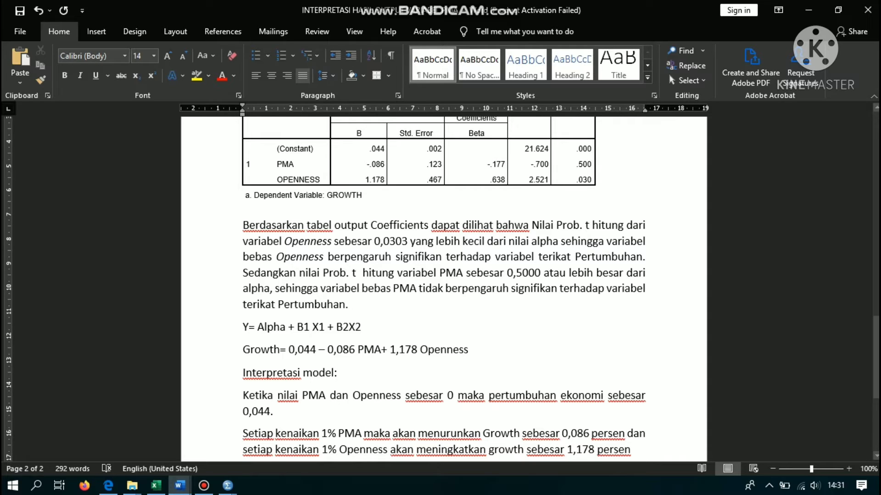
scroll(443, 289, "up", 1)
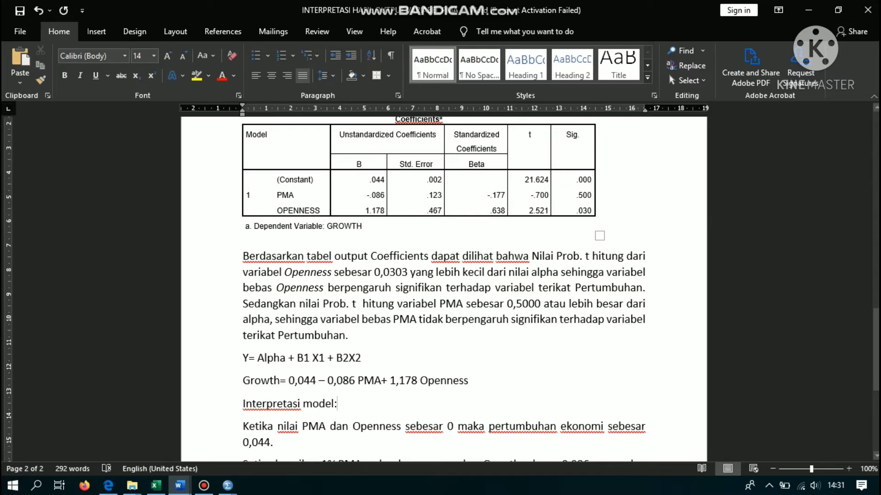
left_click_drag(365, 211, 386, 211)
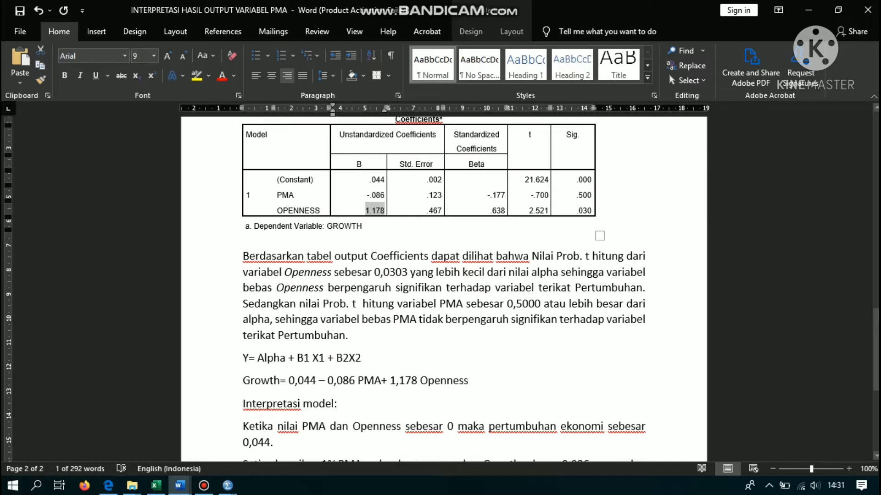
left_click(441, 380)
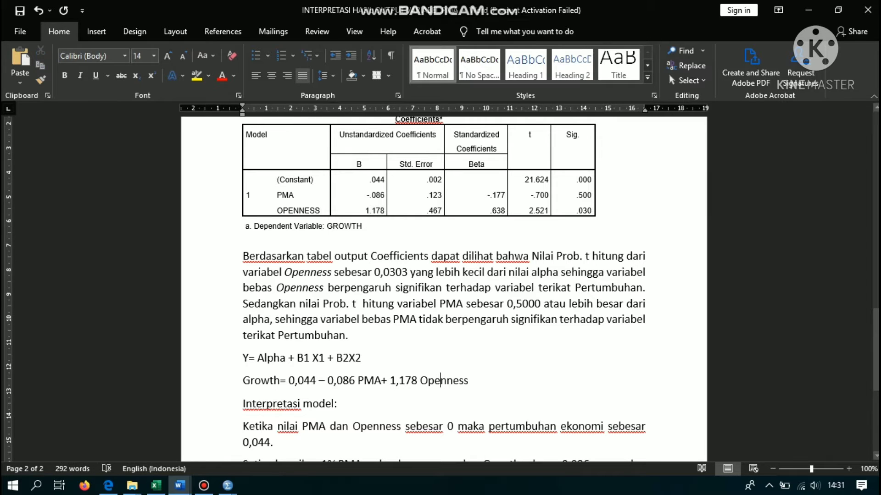
scroll(440, 381, "down", 2)
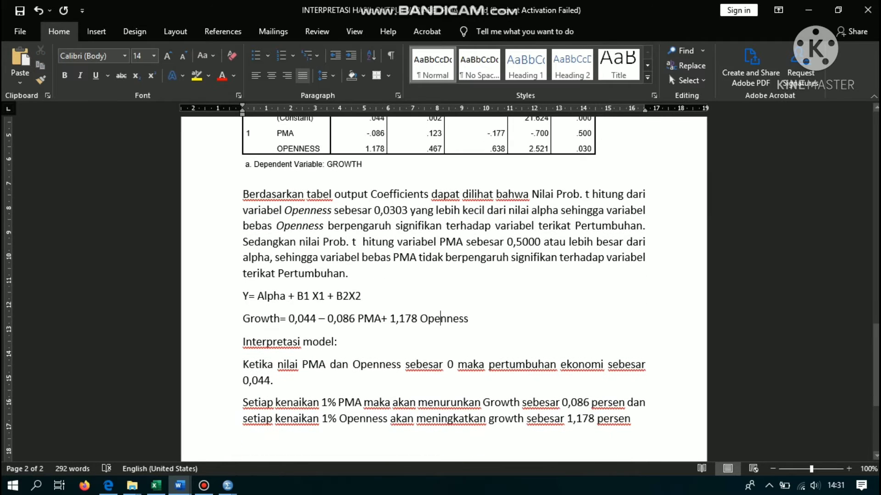
- Read the interpretation of how a 1% rise in PMA and Openness affects Growth, and start a new line after its last sentence
scroll(444, 270, "down", 1)
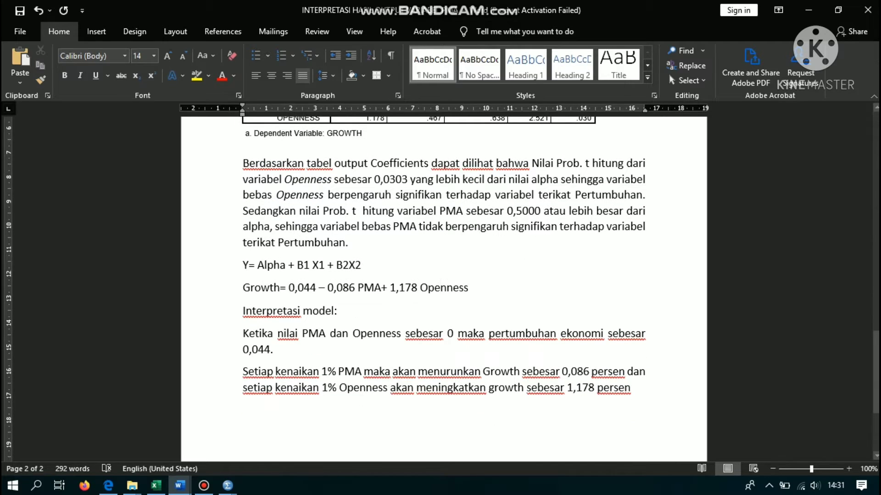
scroll(444, 282, "down", 1)
left_click(390, 356)
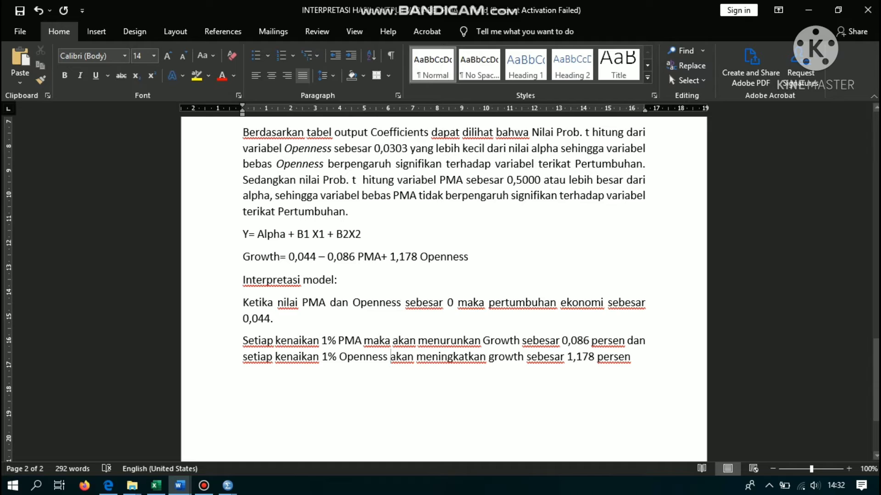
left_click(631, 357)
key("Return")
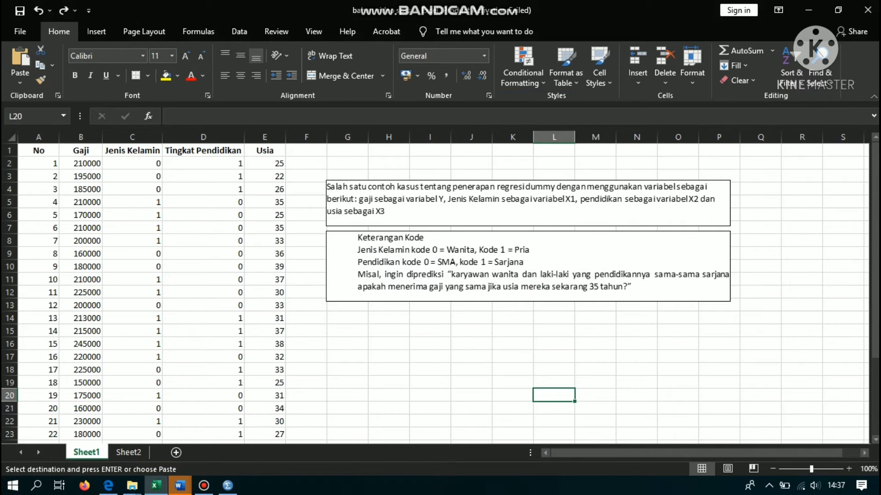
- Copy the Gaji, Jenis Kelamin, Tingkat Pendidikan and Usia values in B2:E31 of Sheet1 in the Excel workbook
scroll(435, 289, "down", 4)
scroll(436, 289, "up", 4)
left_click_drag(87, 163, 275, 423)
right_click(210, 181)
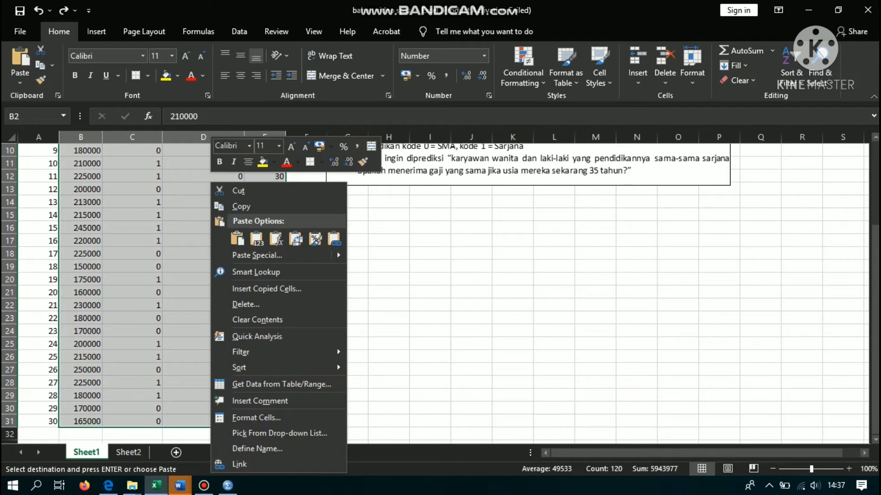
left_click(241, 207)
scroll(241, 206, "up", 3)
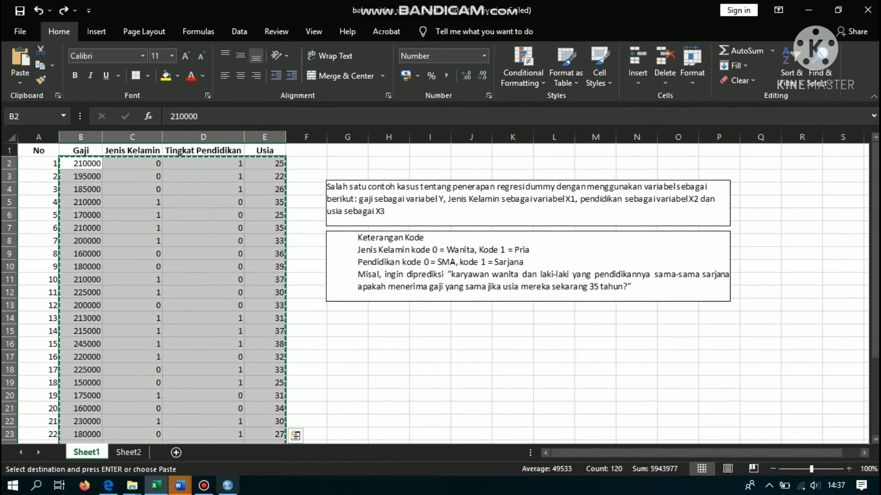
- Switch to the empty SPSS dataset and paste the copied values starting at the first row of the first variable
left_click(227, 486)
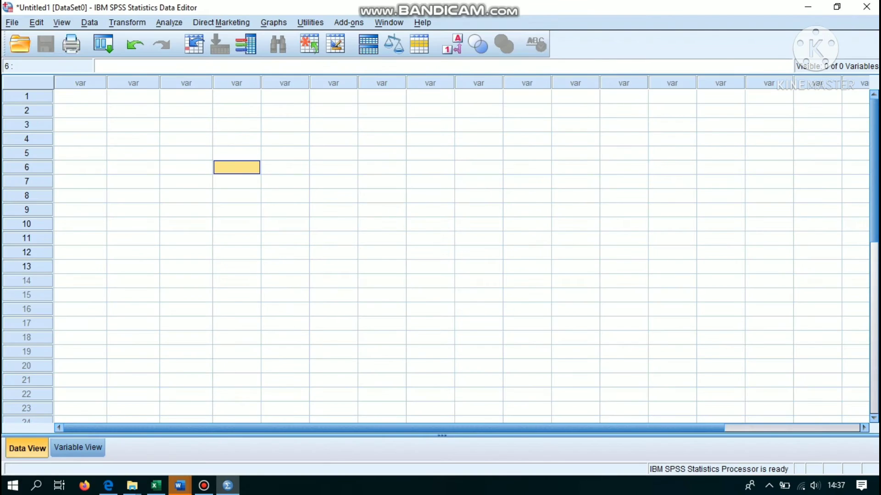
left_click(80, 96)
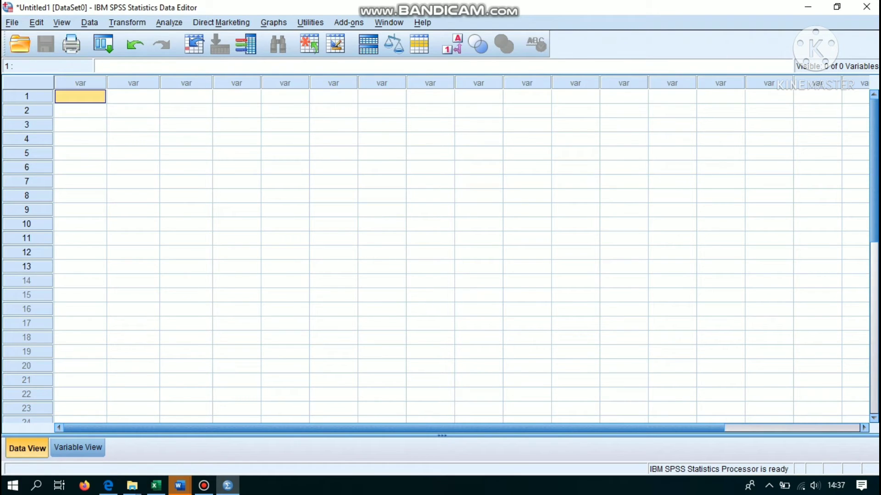
right_click(82, 95)
left_click(108, 136)
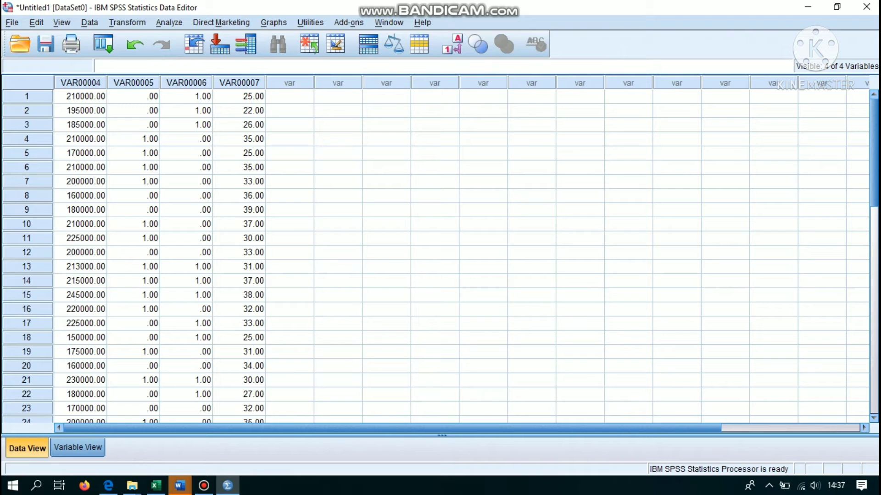
- Rename the first two variables in the variable definitions as GAJI and JENISKELAMIN
left_click(78, 448)
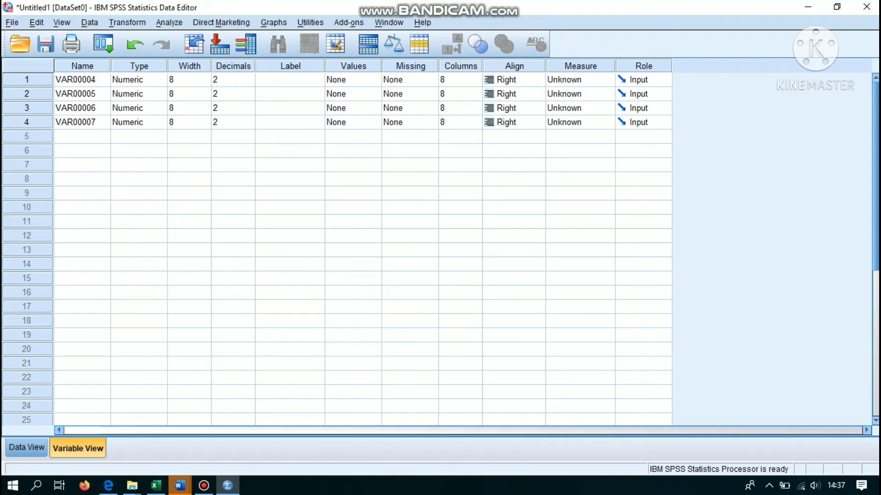
left_click(82, 80)
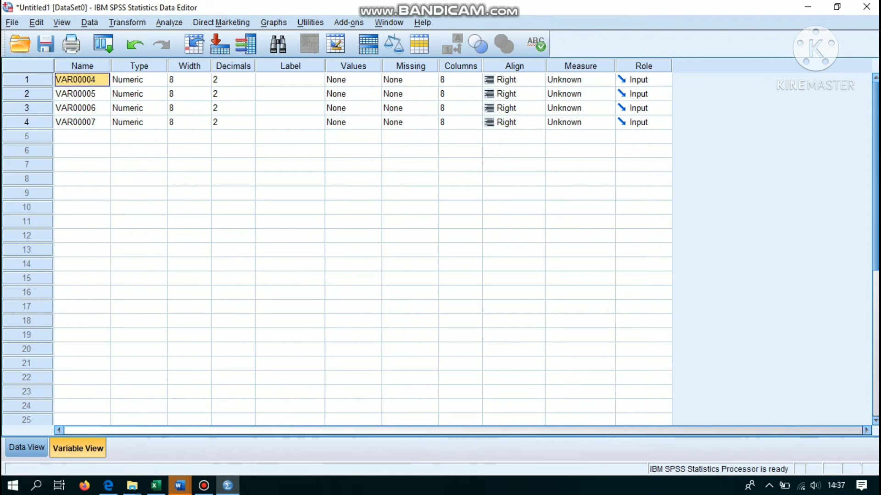
type("GAJI")
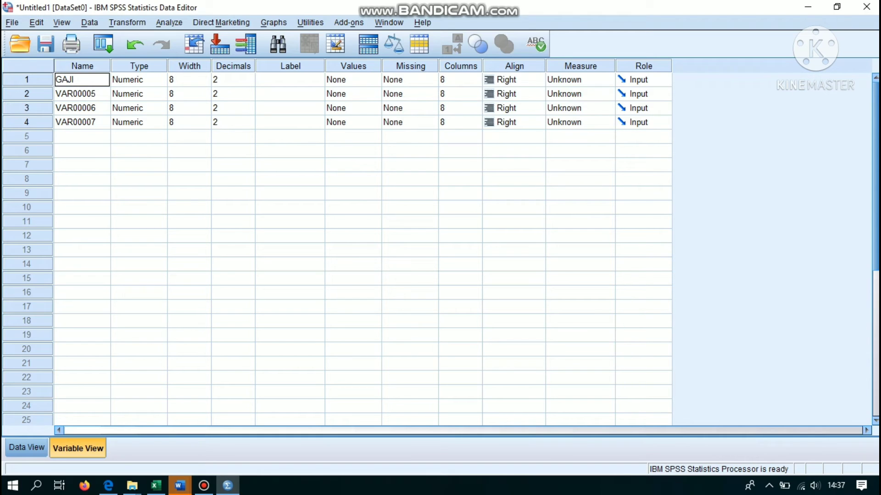
key("Return")
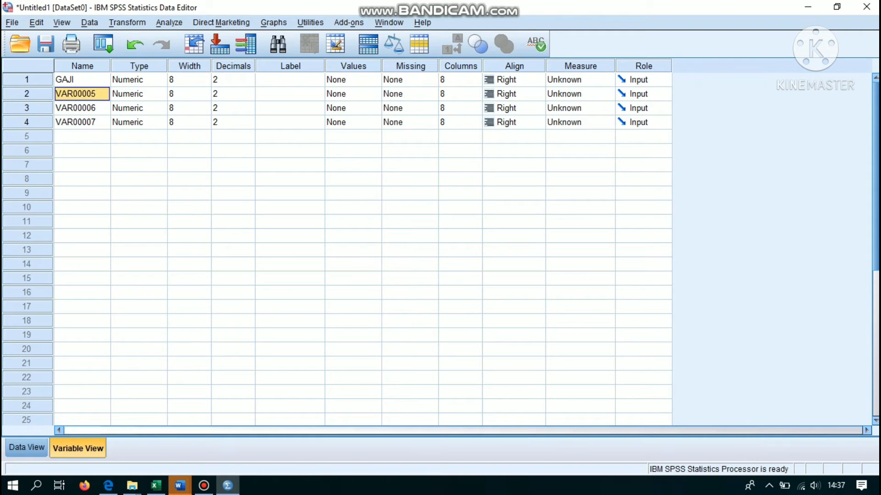
type("JENISKELA")
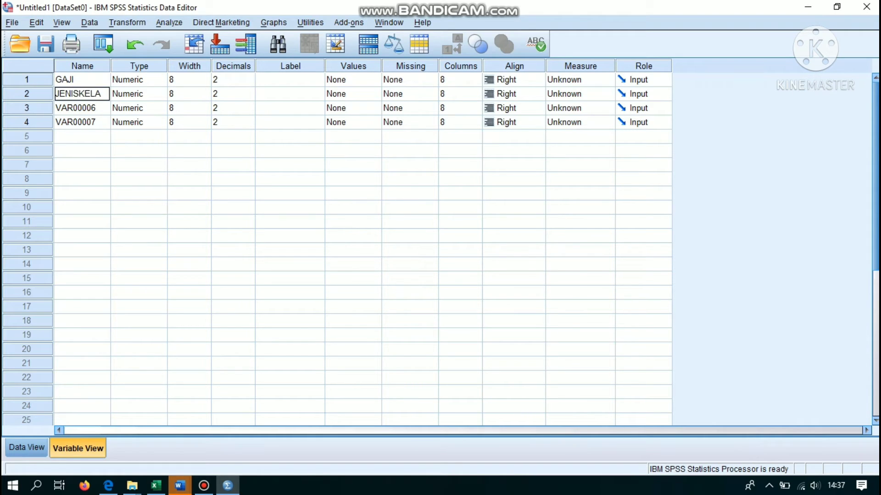
type("MIN")
key("Return")
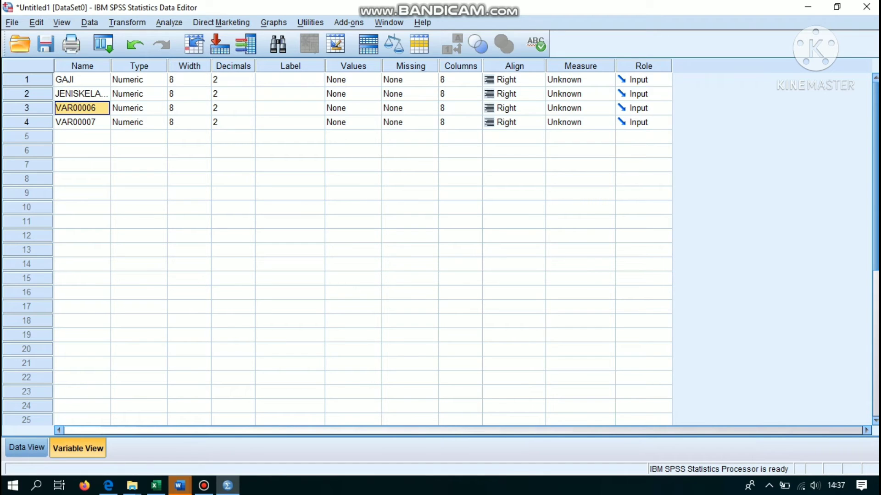
- Rename the third and fourth variables as TINGKATPENDIDIKAN and USIA, and widen the Name column to fit the full names
type("TINGKATP")
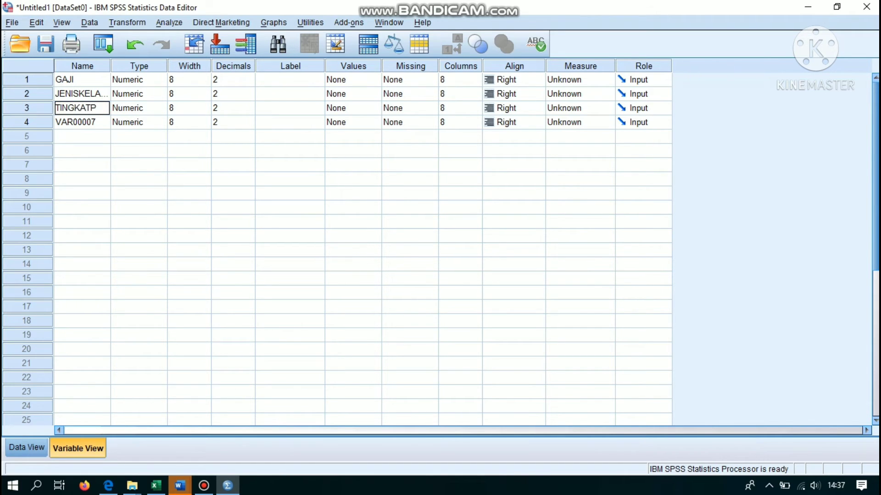
type("ENDIDIKAN")
key("Return")
type("U")
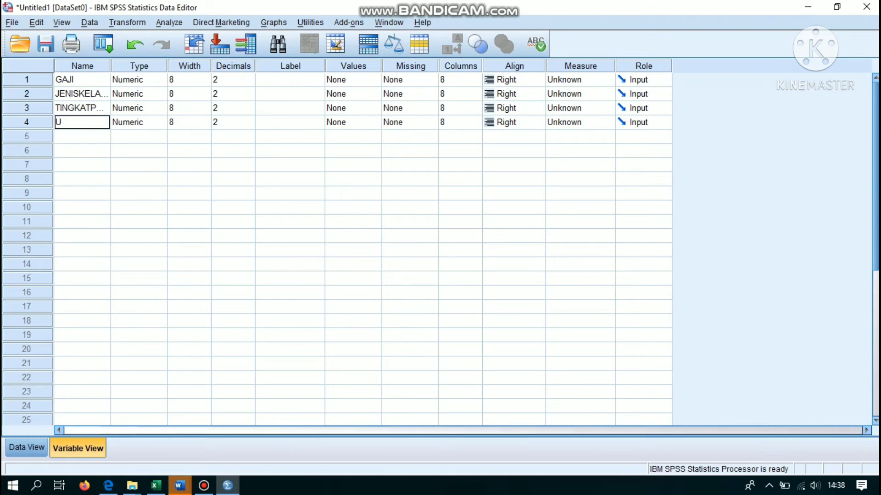
type("SIA")
left_click(83, 151)
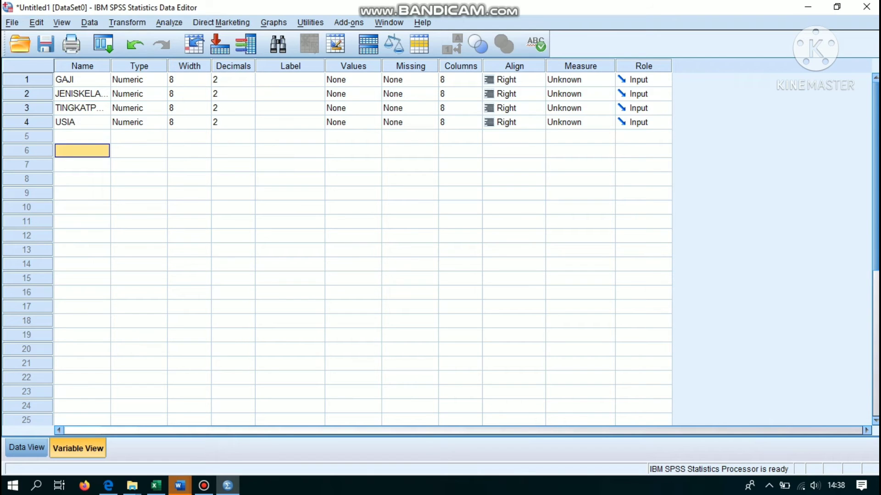
left_click_drag(110, 66, 155, 66)
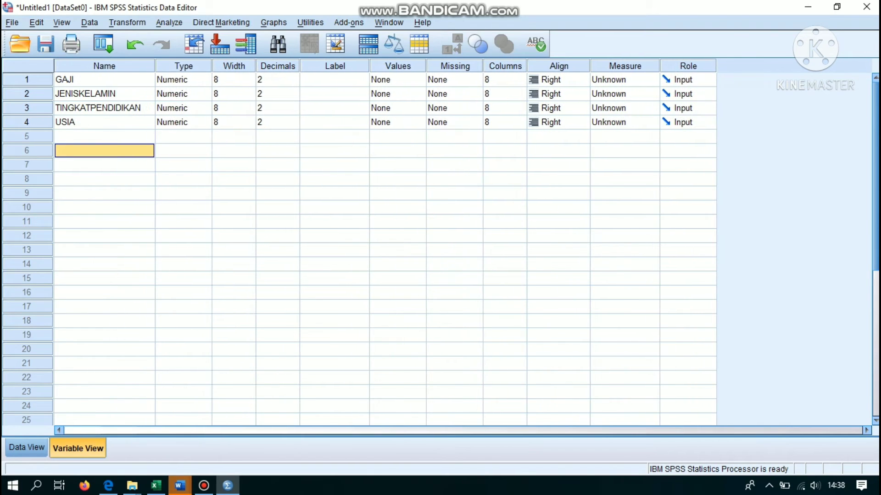
- Open the value labels of JENISKELAMIN and add the label WANITA for value 0
left_click(232, 136)
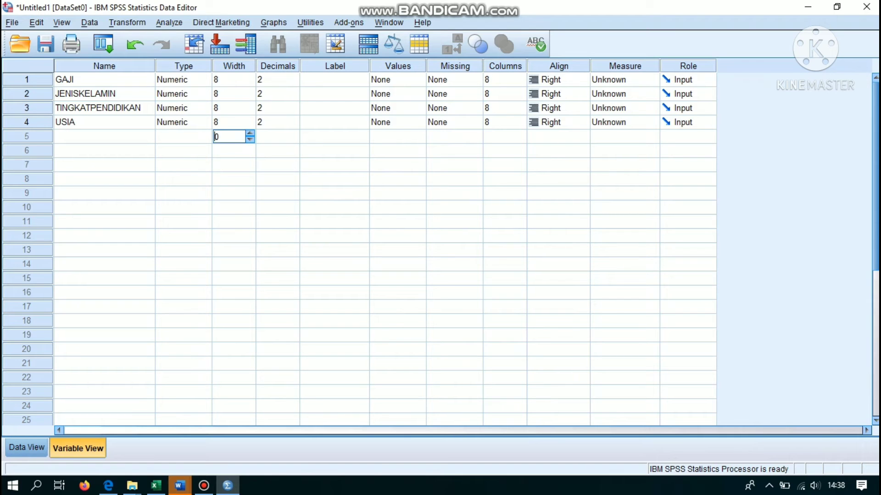
left_click(398, 136)
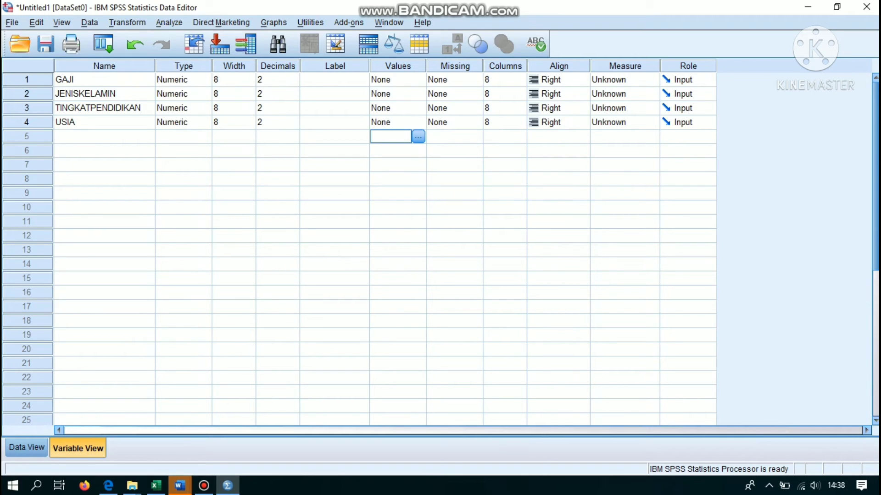
left_click(415, 94)
left_click(418, 94)
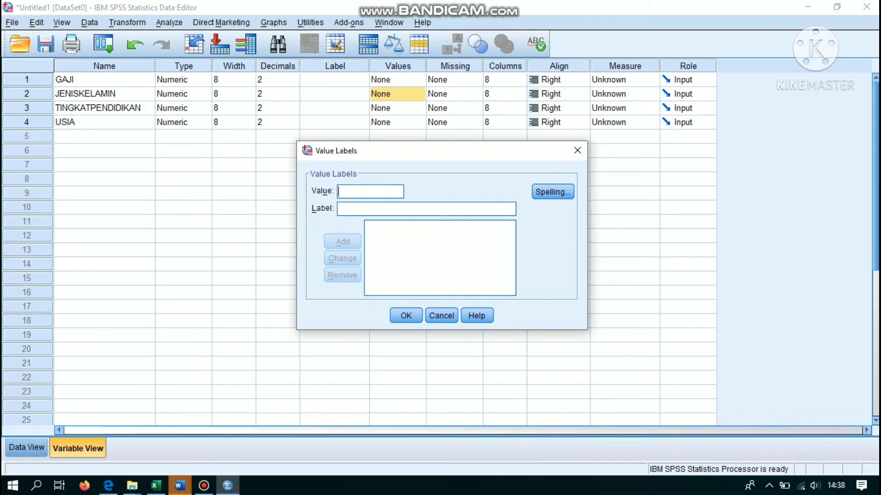
type("0")
left_click(339, 209)
type("WANIT")
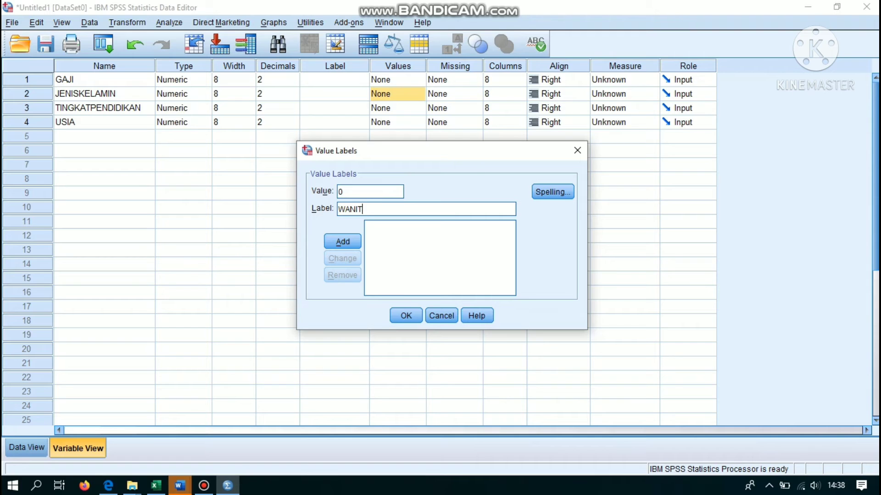
type("A")
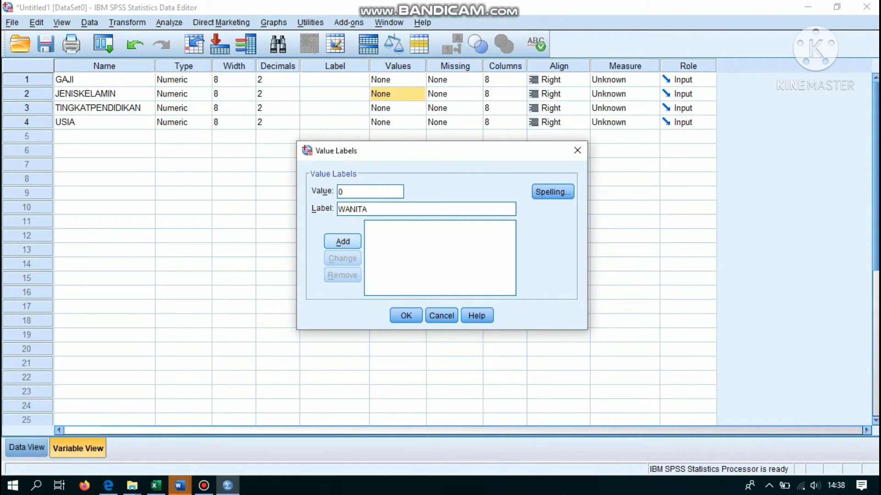
key("Return")
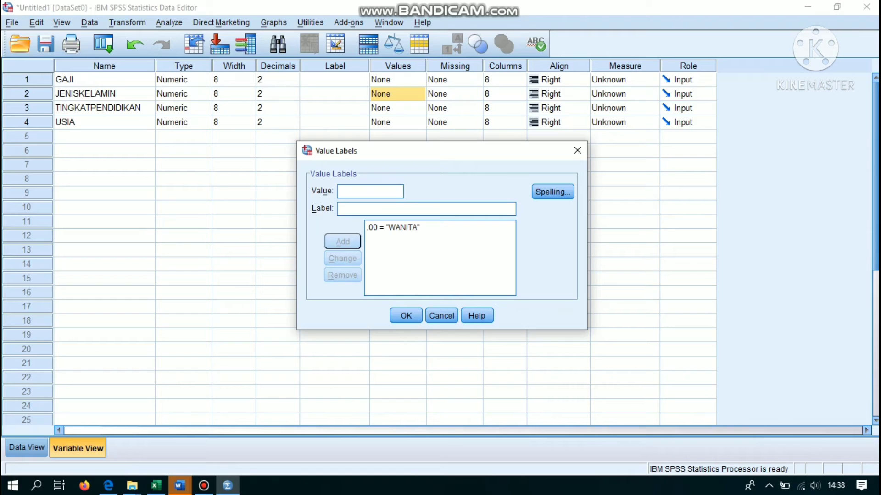
- Add the label LAKI-LAKI for value 1 of JENISKELAMIN and apply the value labels
type("1")
left_click(338, 209)
type("LAKI-LAKI")
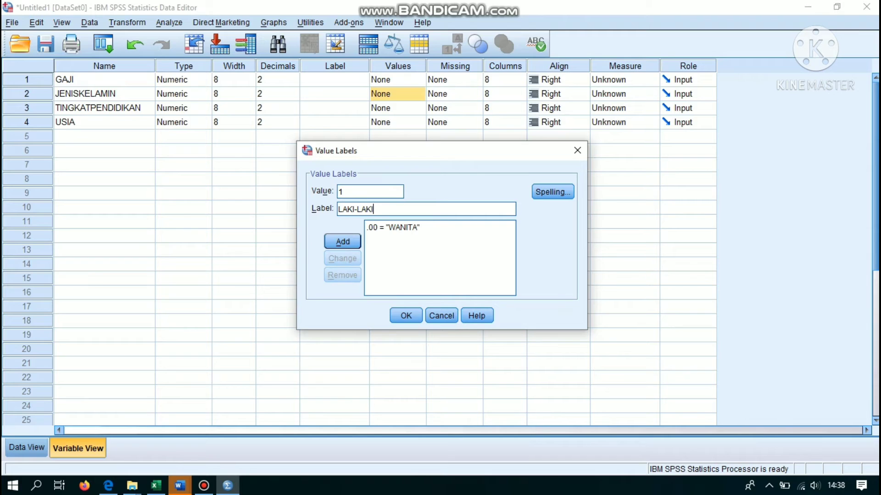
key("Return")
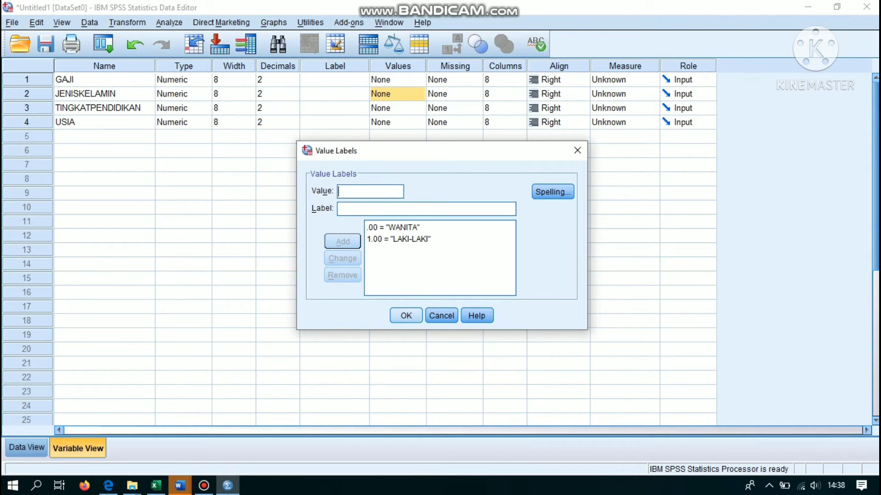
left_click(406, 316)
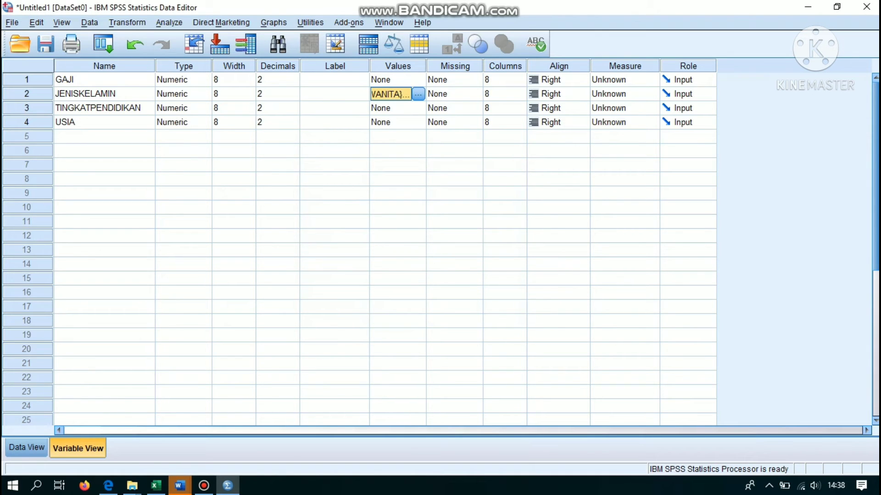
- Open the value labels of TINGKATPENDIDIKAN and add the label SMA for value 0
left_click(418, 108)
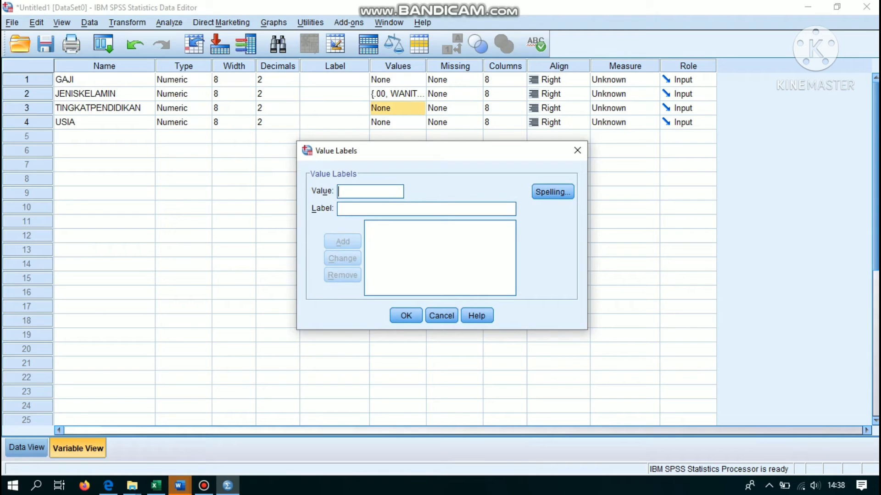
type("0")
key("Tab")
type("SMA")
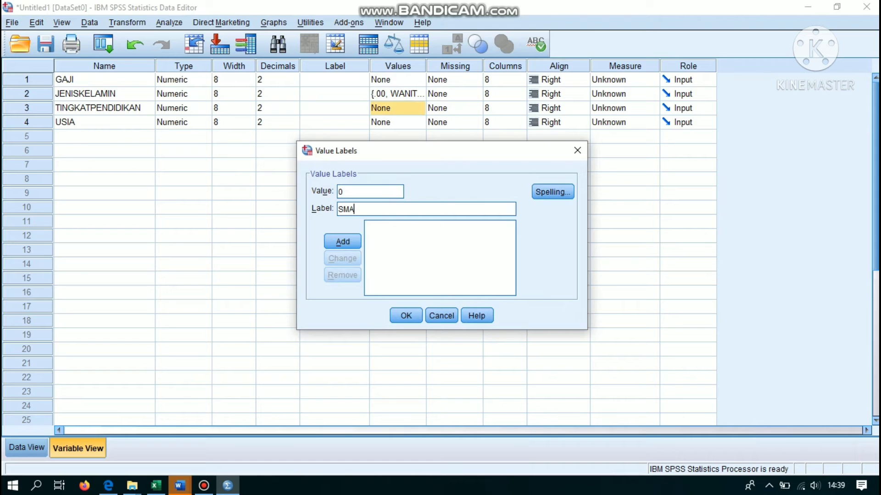
key("Return")
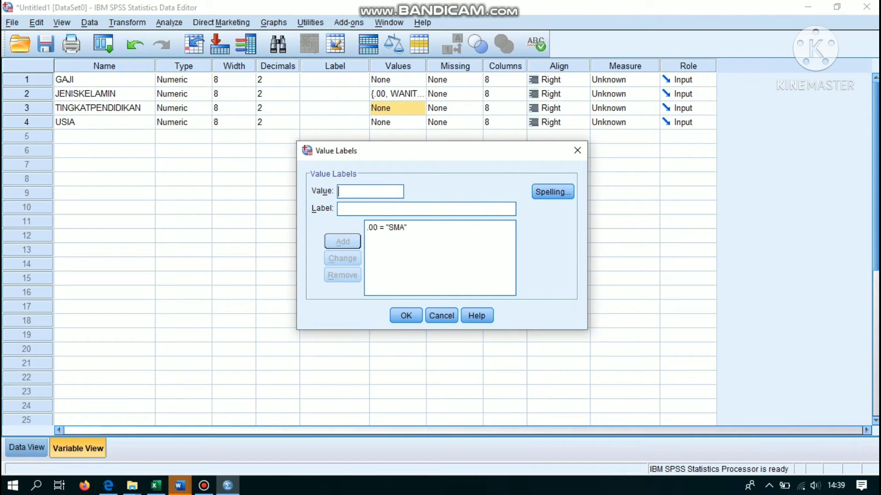
- Add the label SARJANA for value 1 of TINGKATPENDIDIKAN, apply the value labels and return to the data values
type("1")
left_click(339, 209)
type("SARJ")
type("AN")
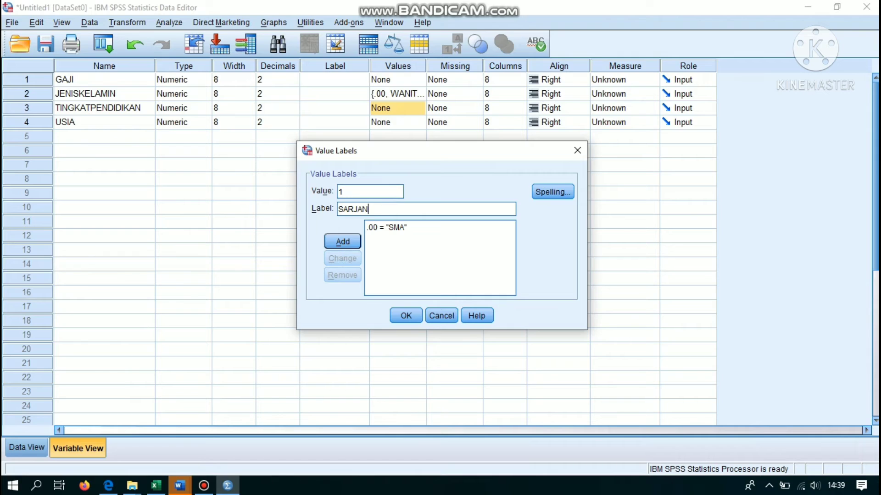
type("A")
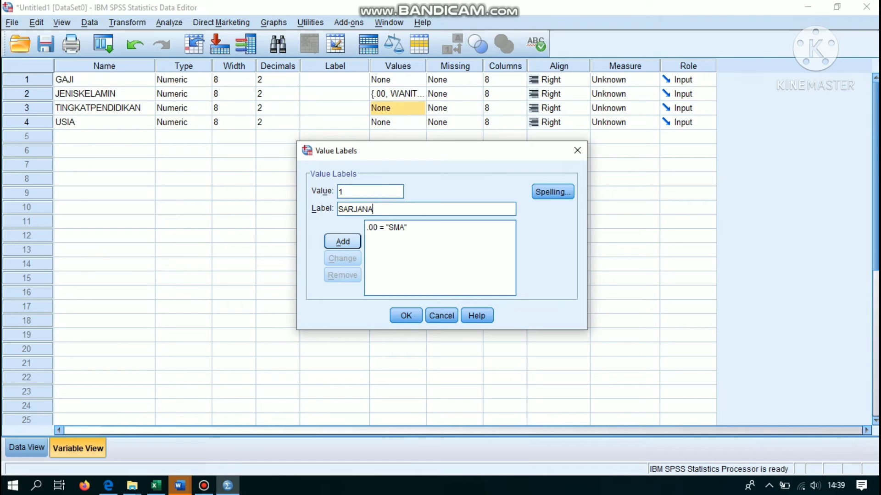
key("Return")
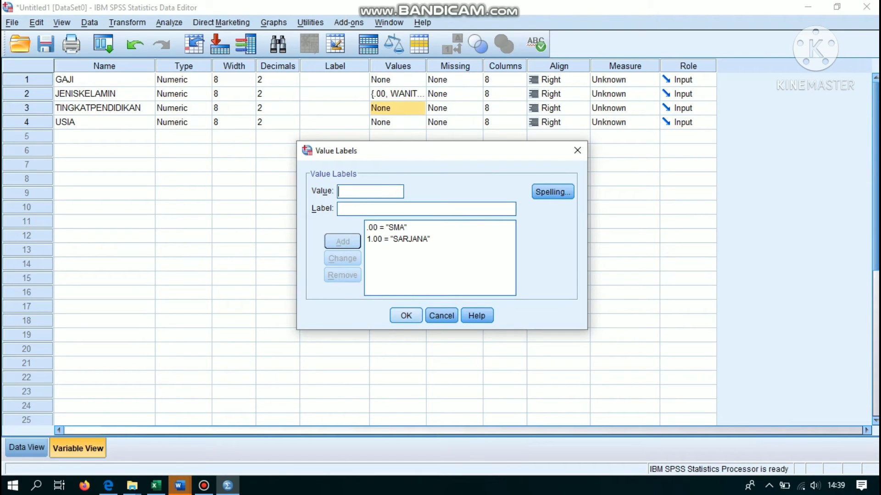
key("Return")
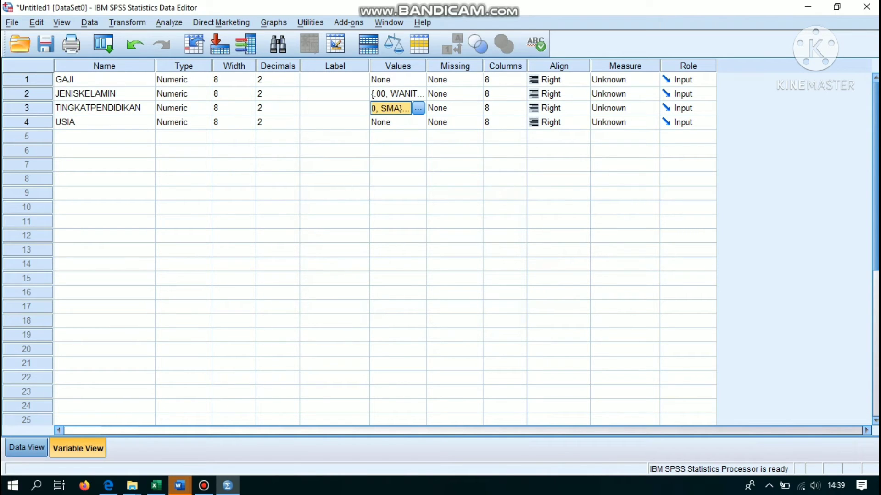
left_click(26, 448)
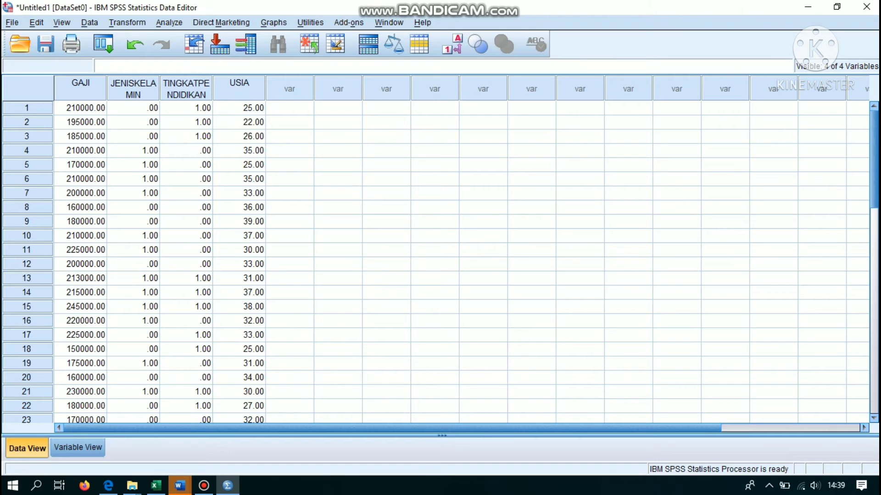
- Switch the data between value labels and numeric codes to check the labels of JENISKELAMIN and TINGKATPENDIDIKAN, ending on the numeric codes
left_click(452, 44)
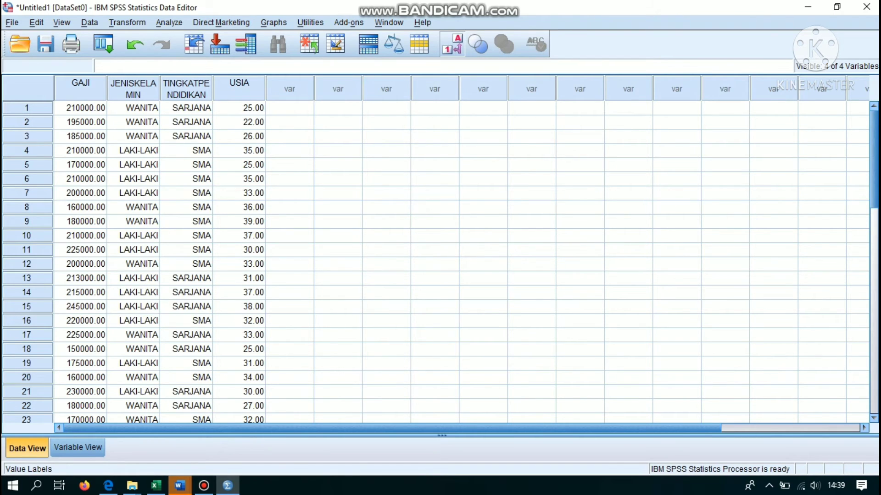
left_click(452, 44)
left_click(451, 44)
left_click(452, 45)
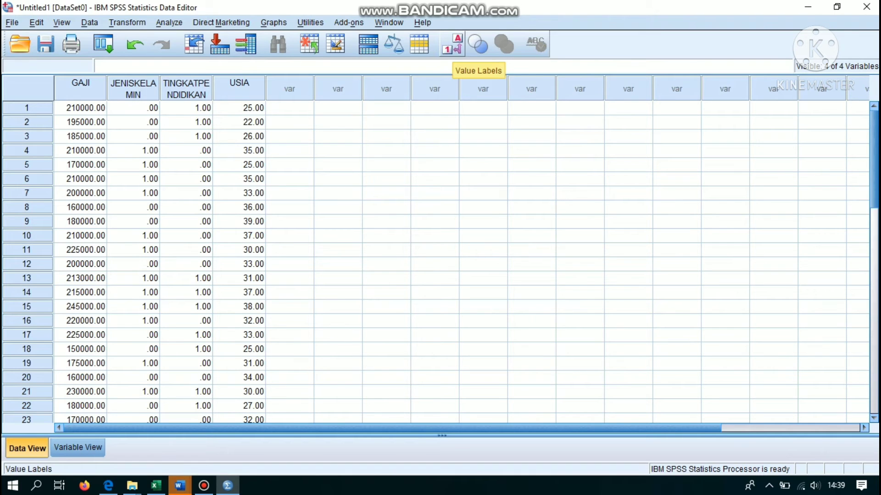
- Start a linear regression analysis and assign GAJI as the dependent variable
left_click(169, 22)
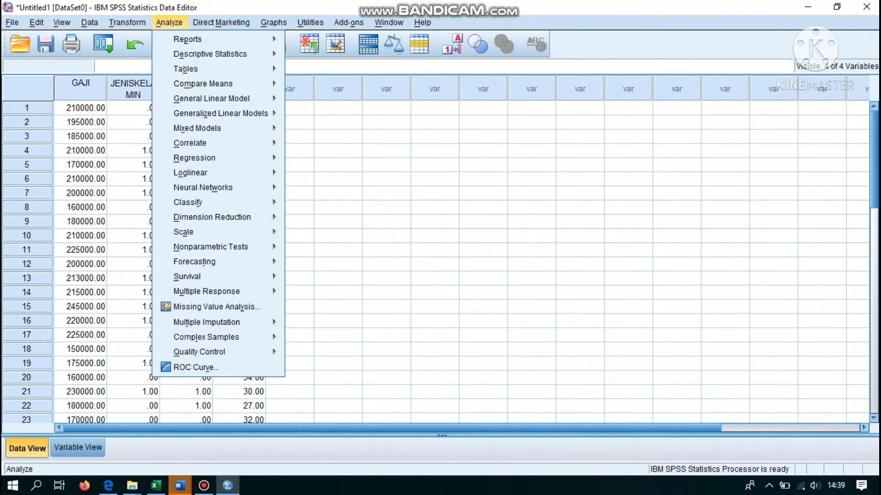
mouse_move(194, 158)
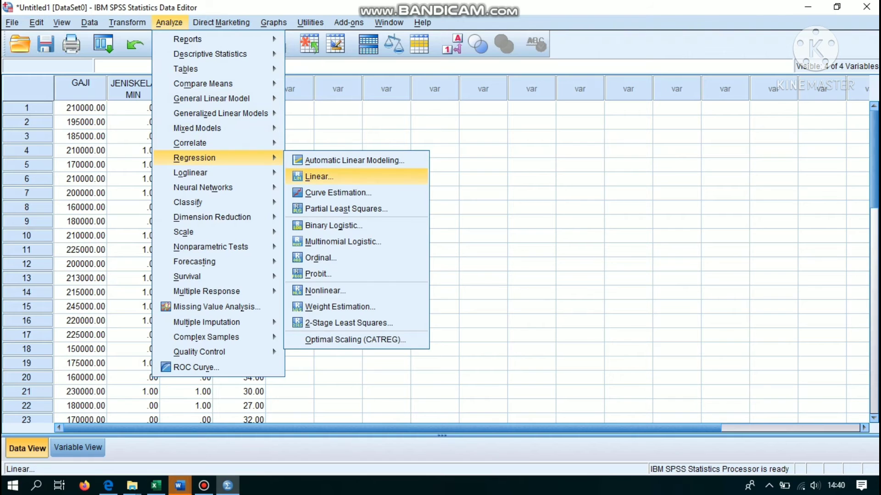
left_click(319, 176)
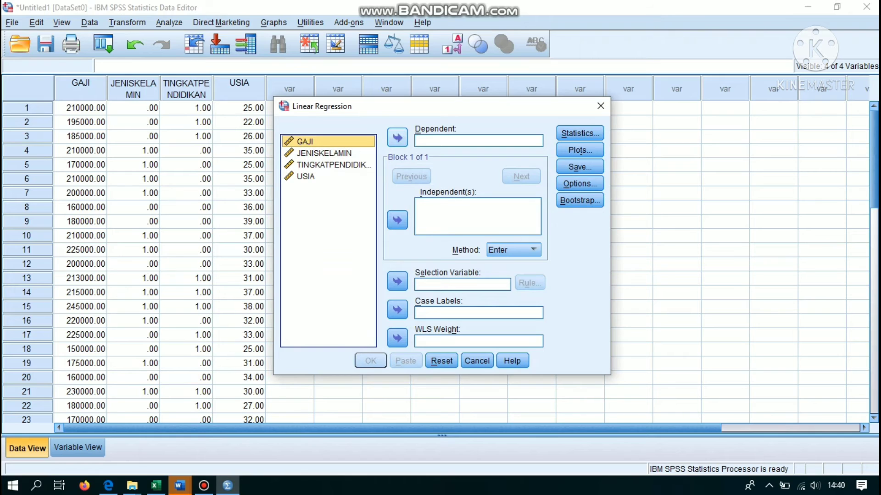
left_click(398, 137)
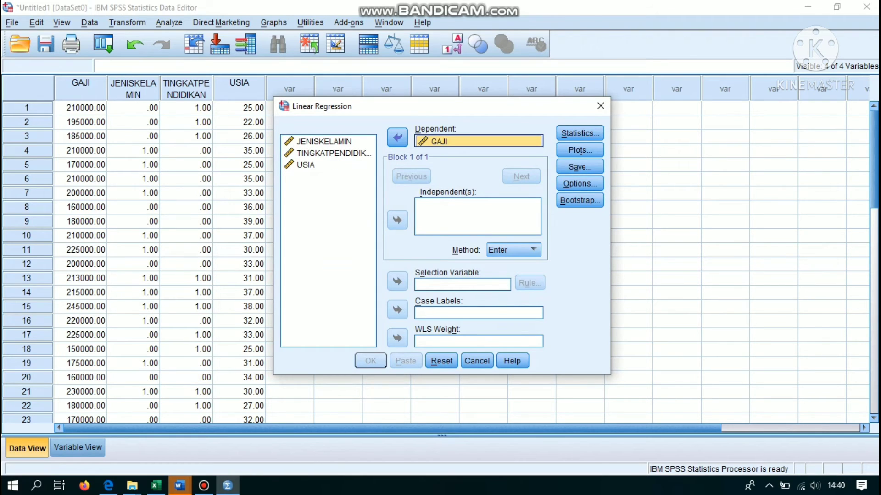
- Add JENISKELAMIN, TINGKATPENDIDIKAN and USIA as independent variables with the Enter method and run the regression
left_click(324, 141)
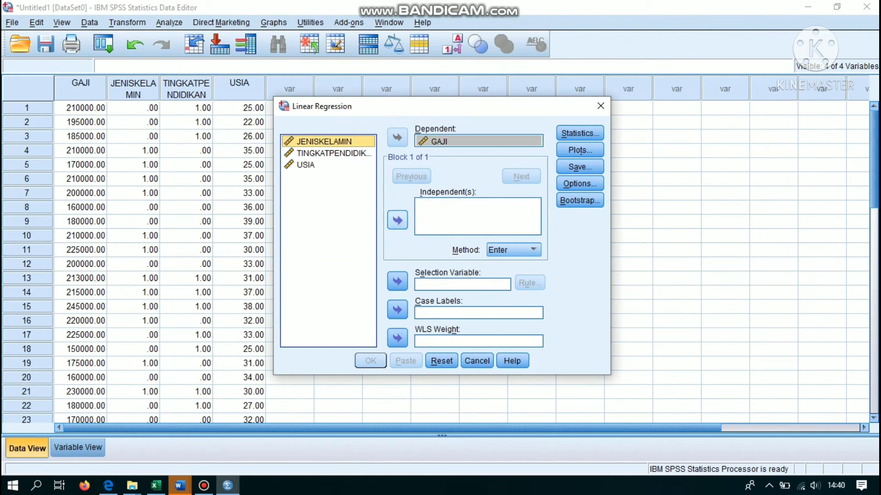
left_click(397, 221)
left_click(333, 154)
left_click(397, 220)
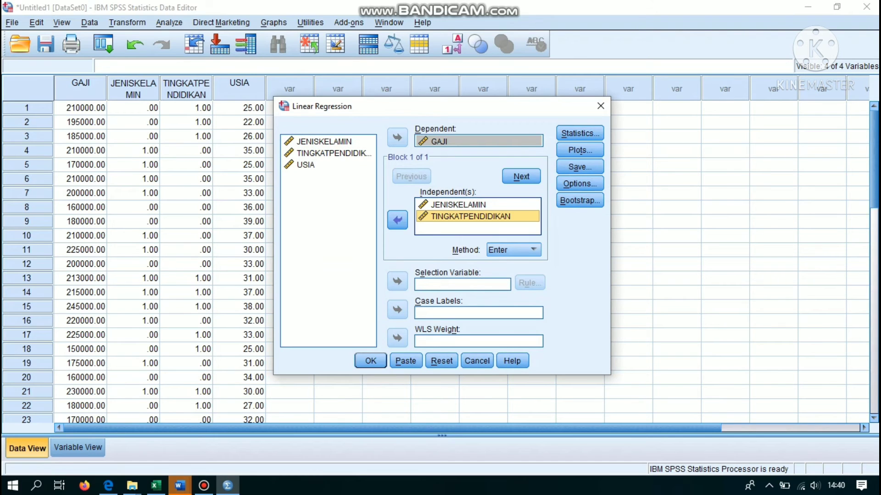
left_click(305, 165)
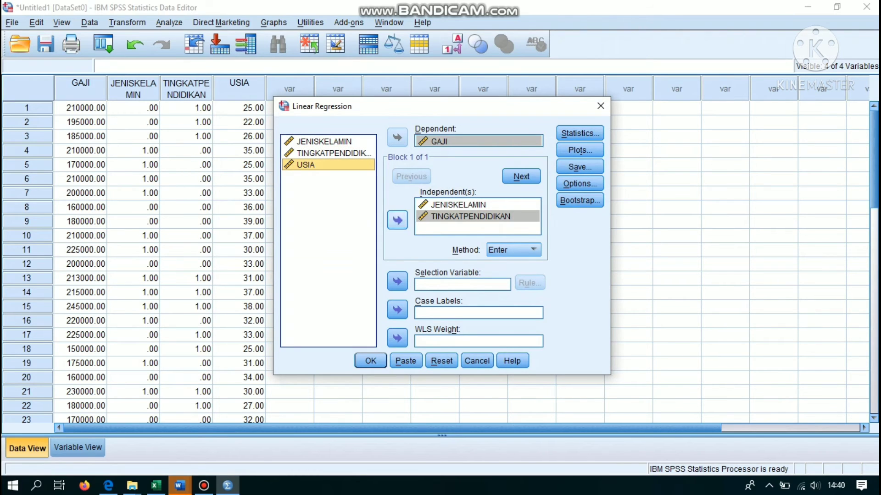
left_click(397, 220)
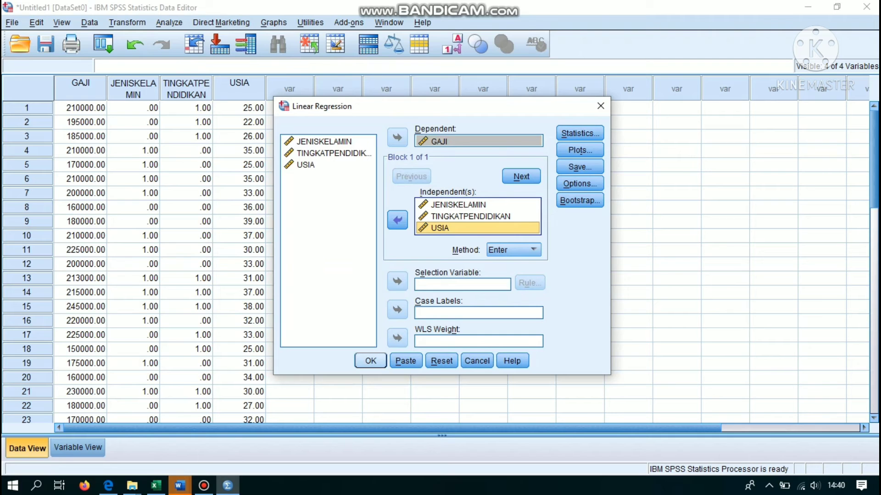
key("Return")
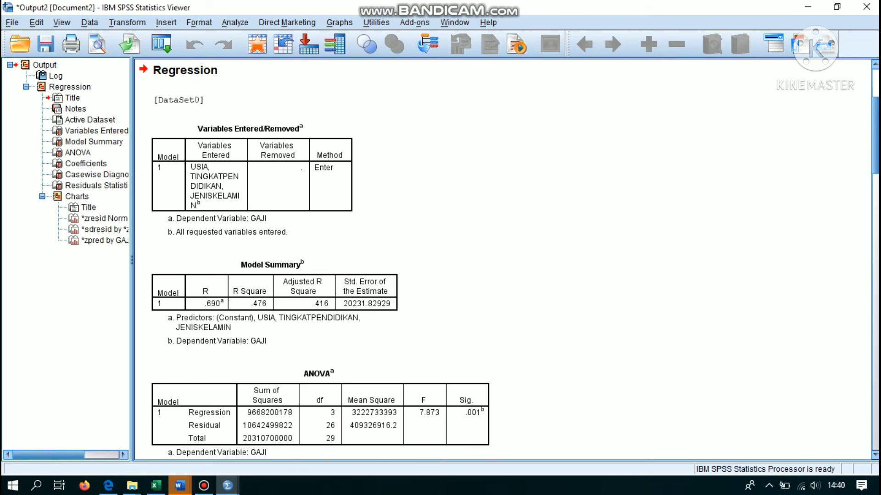
- Examine the Model Summary, ANOVA and Coefficients tables in the regression output
scroll(342, 259, "down", 2)
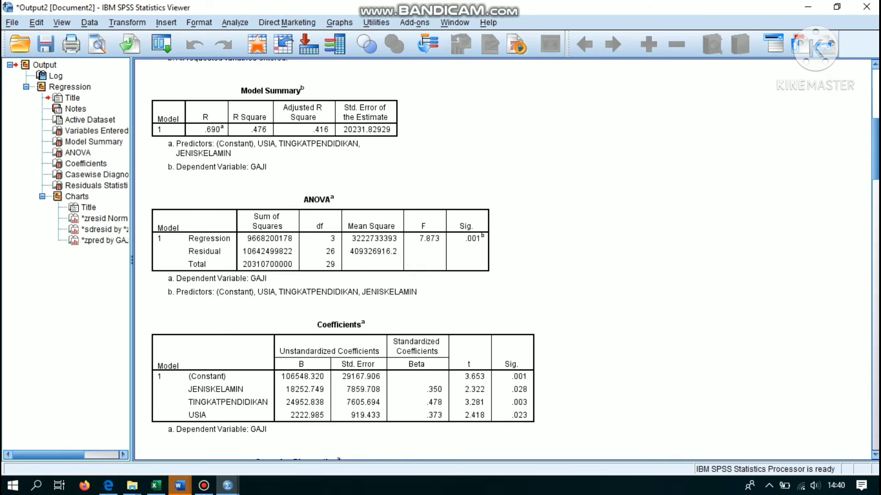
scroll(503, 259, "down", 2)
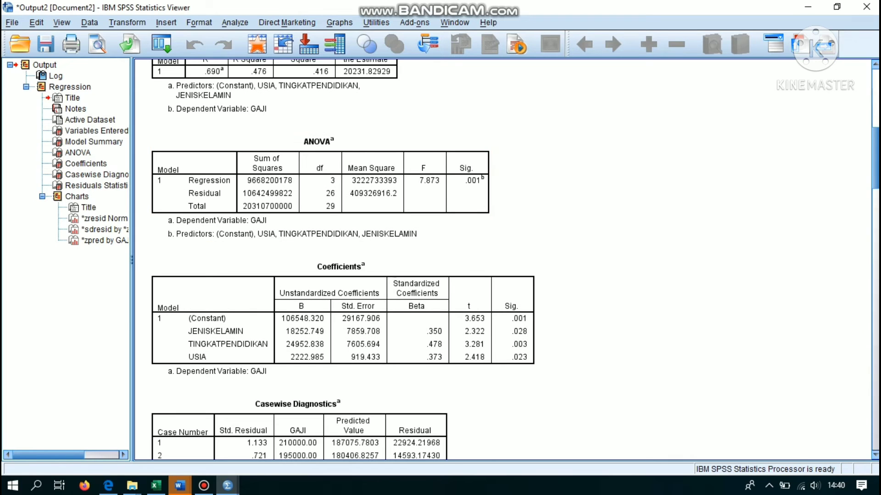
scroll(342, 259, "down", 2)
scroll(342, 260, "up", 8)
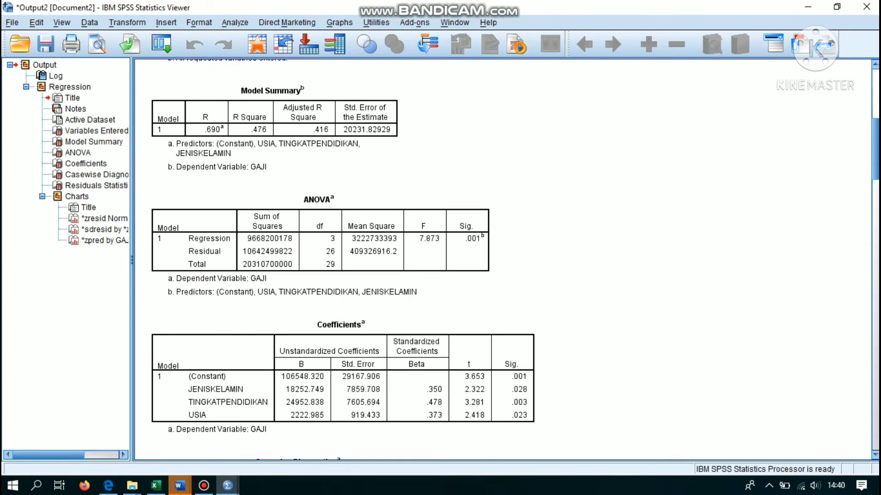
scroll(502, 259, "up", 2)
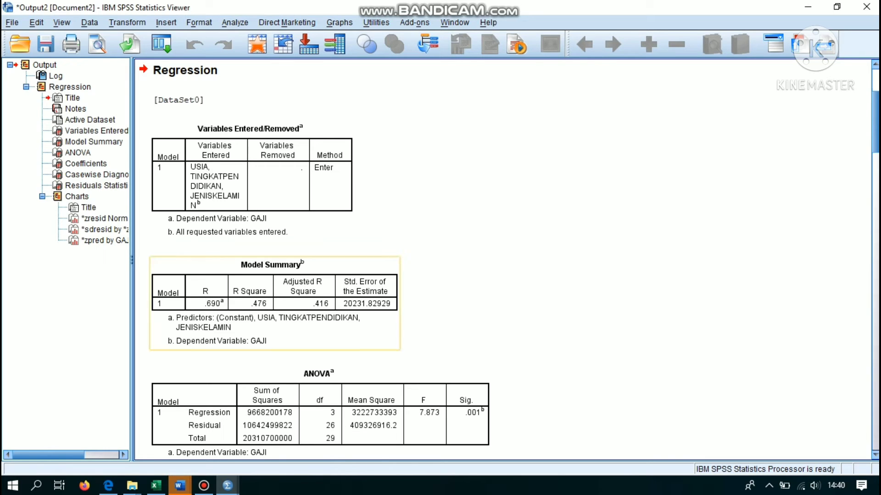
- Switch to the Word document HASIL OUTPUT SPSS VARIABEL GAJI, dismiss the activation wizard and maximize the document window
mouse_move(179, 486)
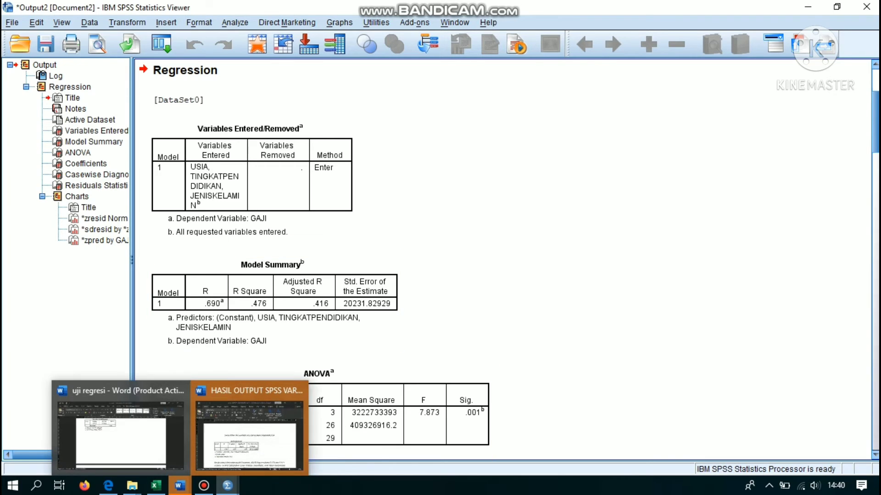
left_click(249, 434)
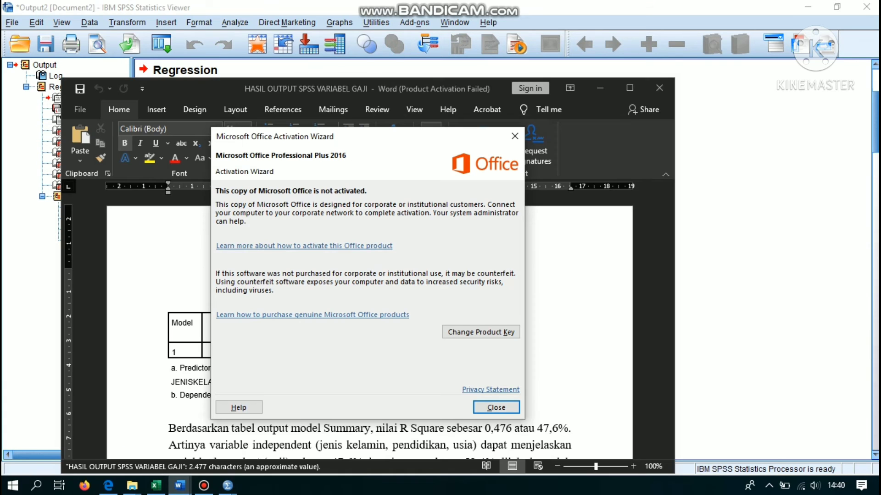
left_click(515, 136)
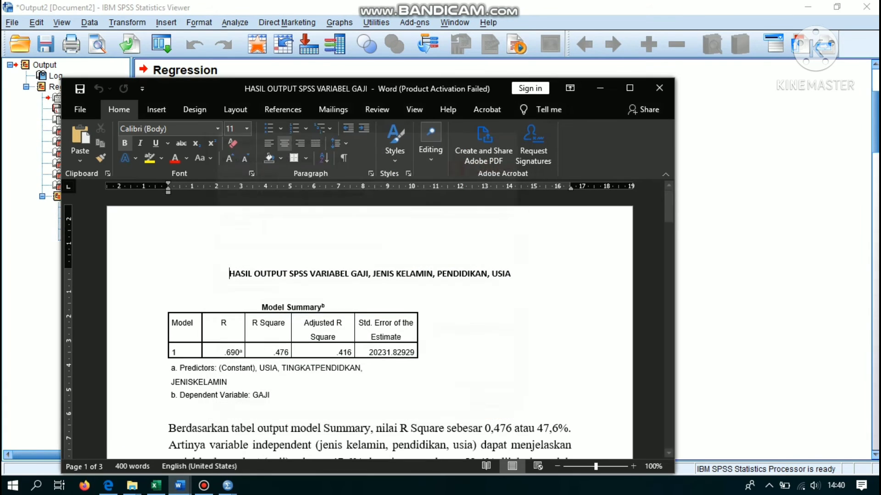
left_click(629, 88)
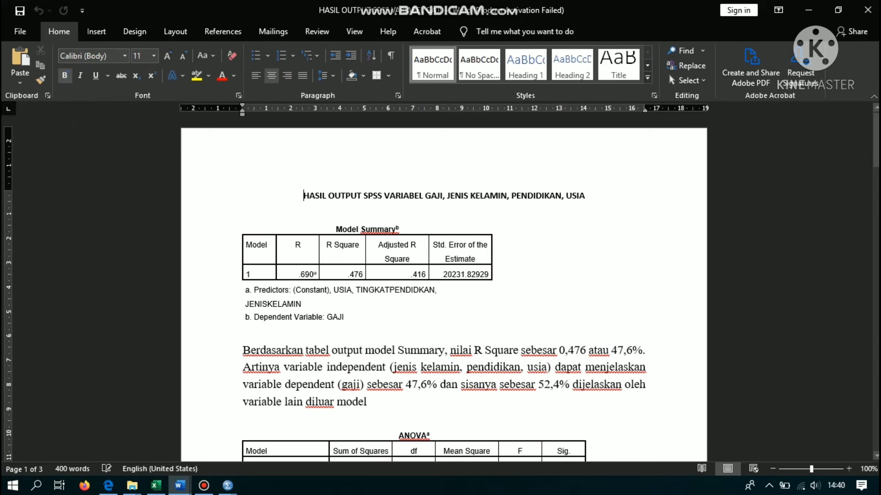
- Read the interpretations of the Model Summary and ANOVA tables, highlighting the ANOVA Sig. value of the regression
scroll(443, 289, "down", 1)
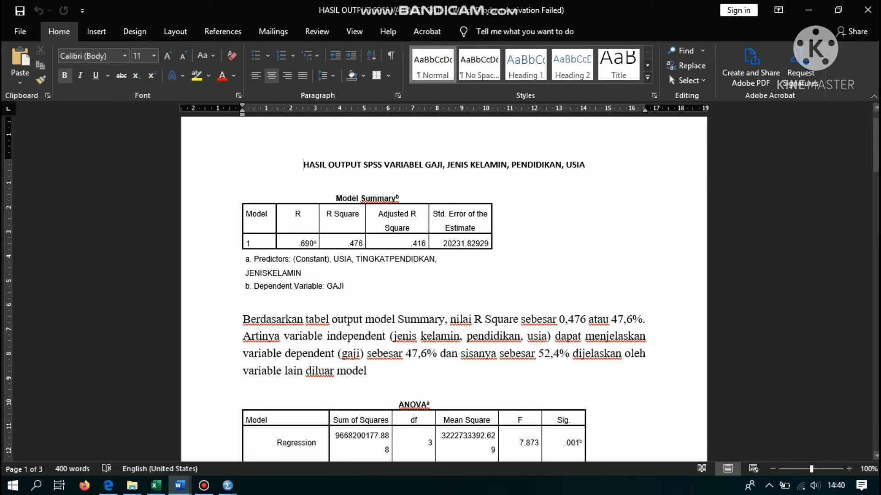
scroll(444, 289, "down", 1)
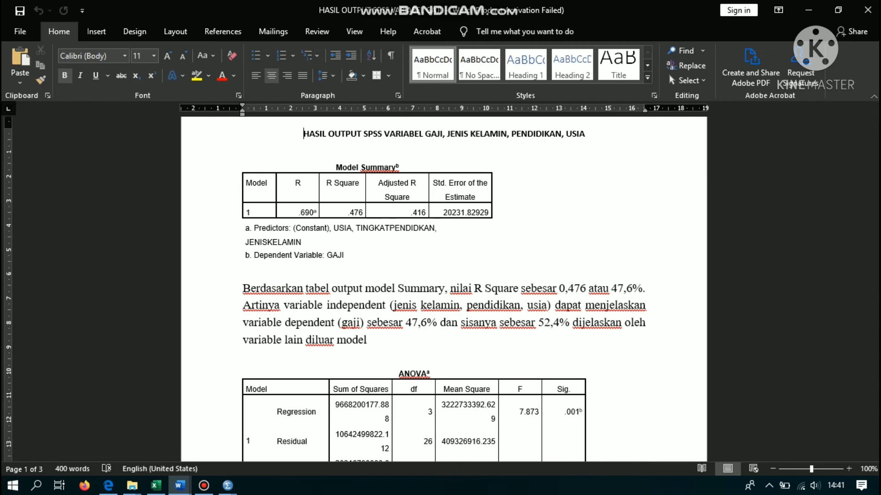
scroll(440, 289, "down", 3)
scroll(441, 289, "down", 3)
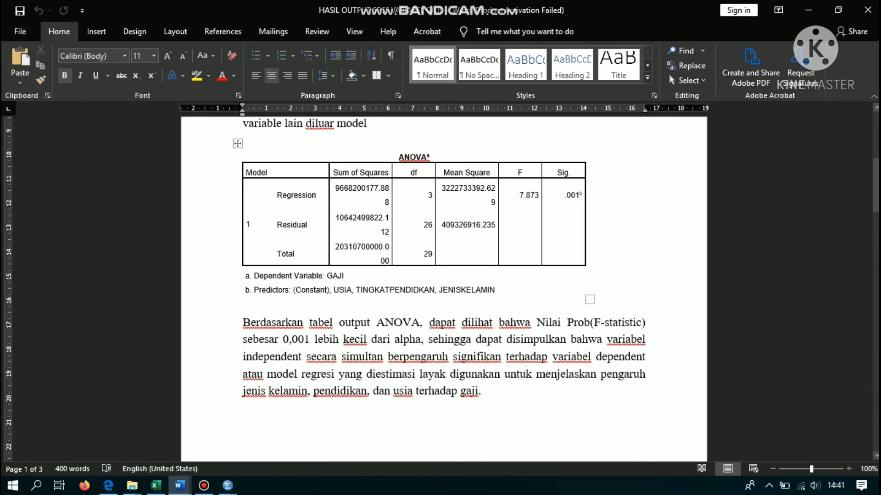
left_click_drag(564, 196, 581, 196)
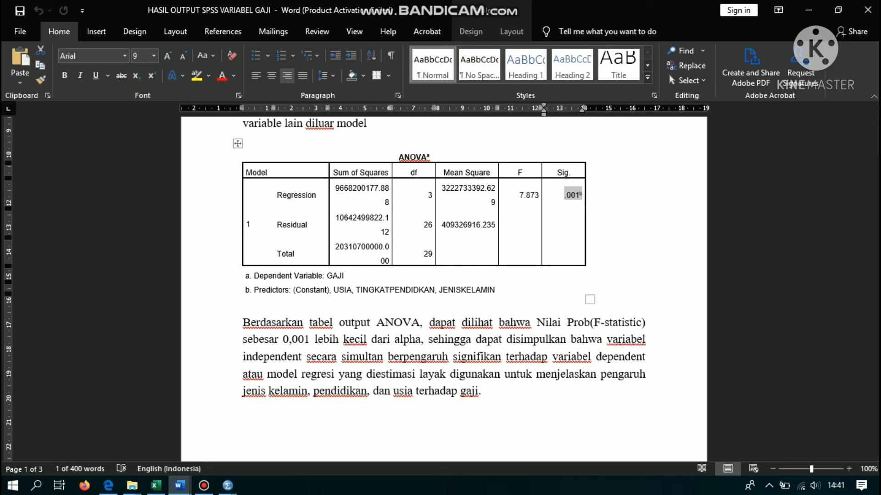
scroll(443, 289, "down", 10)
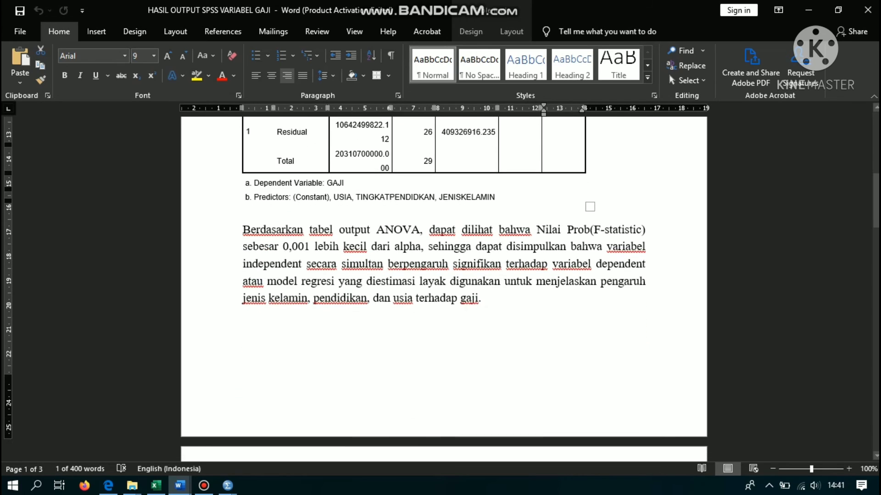
- Examine the Coefficients table, highlighting the Sig. values of JENISKELAMIN, TINGKATPENDIDKAN and USIA
scroll(444, 289, "down", 4)
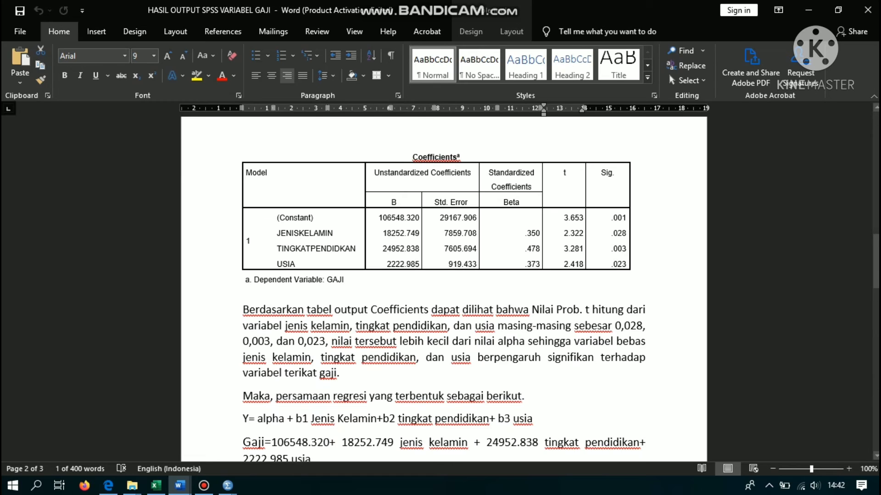
left_click_drag(611, 233, 627, 264)
left_click(611, 249)
left_click(612, 264)
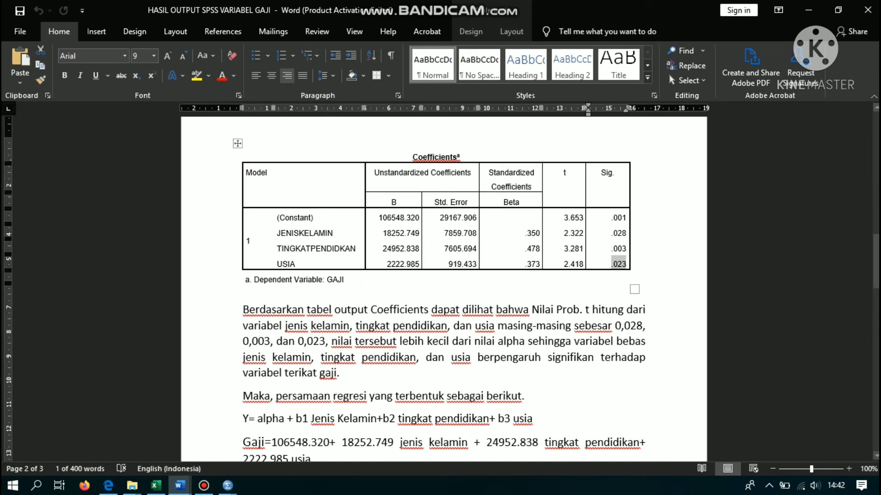
- Read the Coefficients interpretation, the Gaji regression equation and the example salary prediction for women with a sarjana education at age 35
scroll(443, 289, "down", 5)
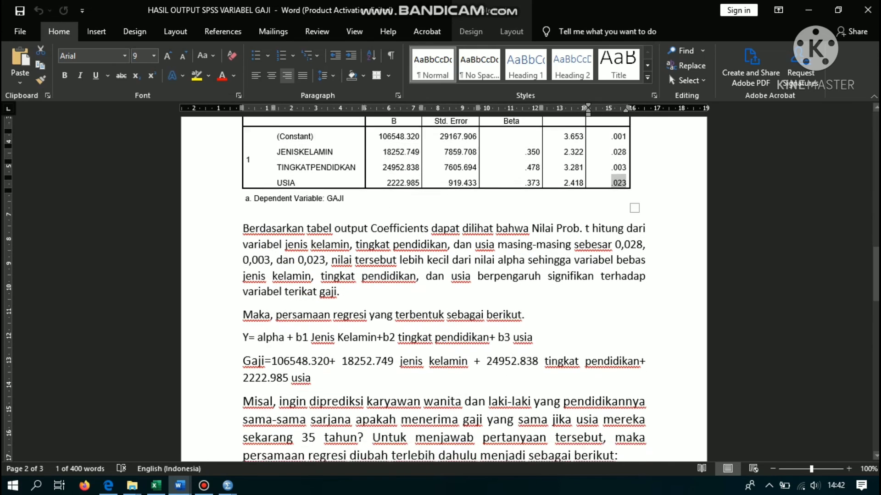
scroll(443, 289, "down", 3)
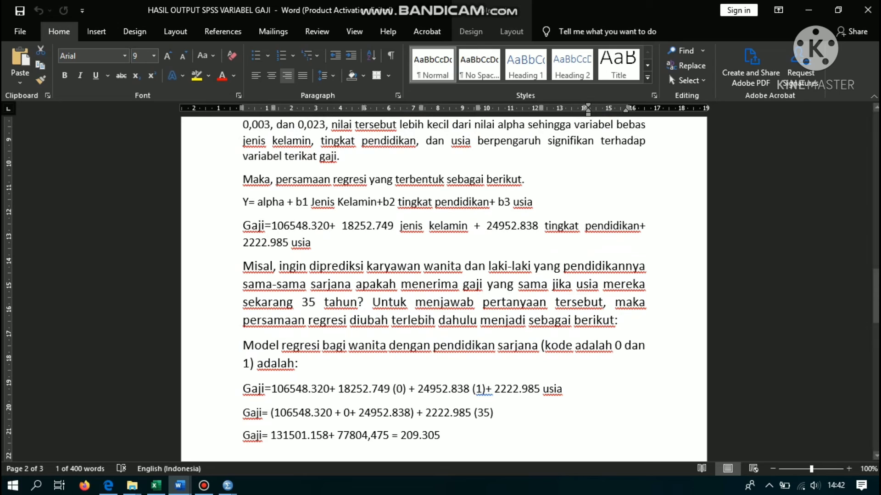
scroll(444, 289, "up", 3)
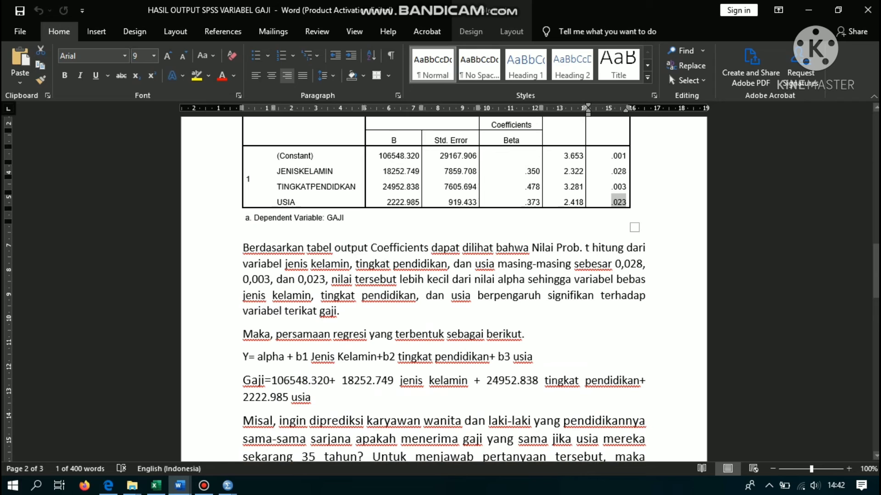
scroll(443, 289, "down", 1)
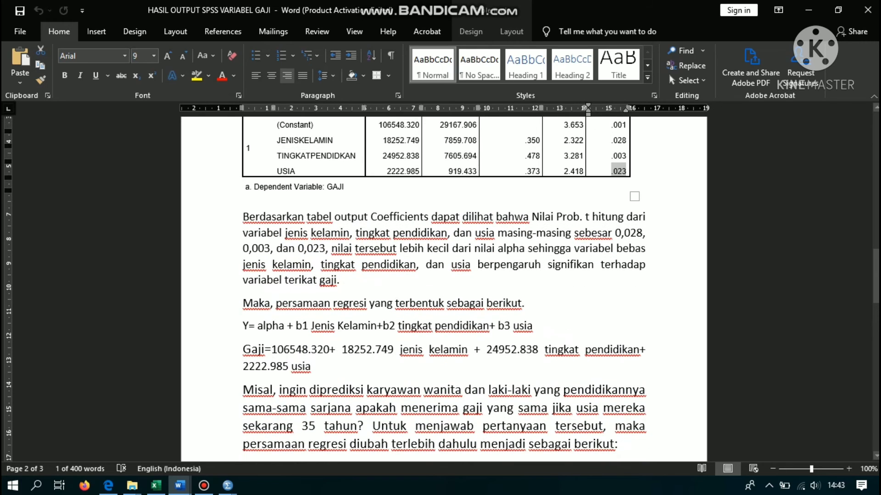
scroll(444, 289, "up", 1)
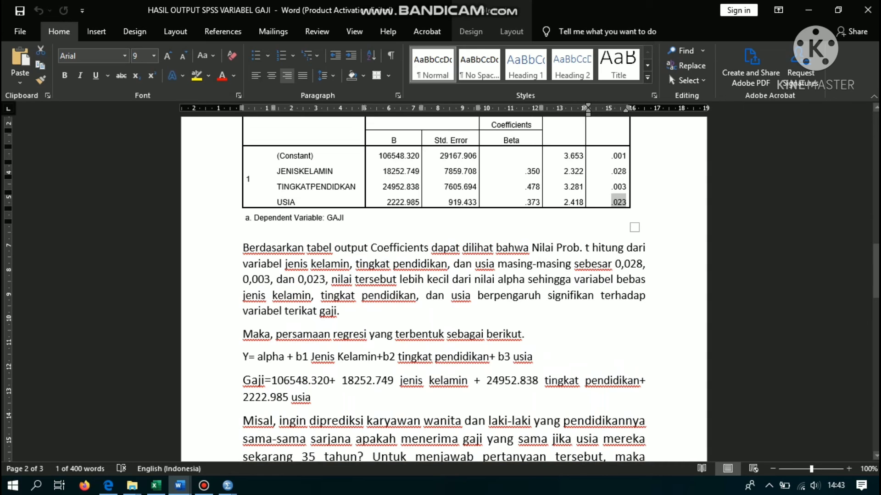
scroll(443, 289, "down", 4)
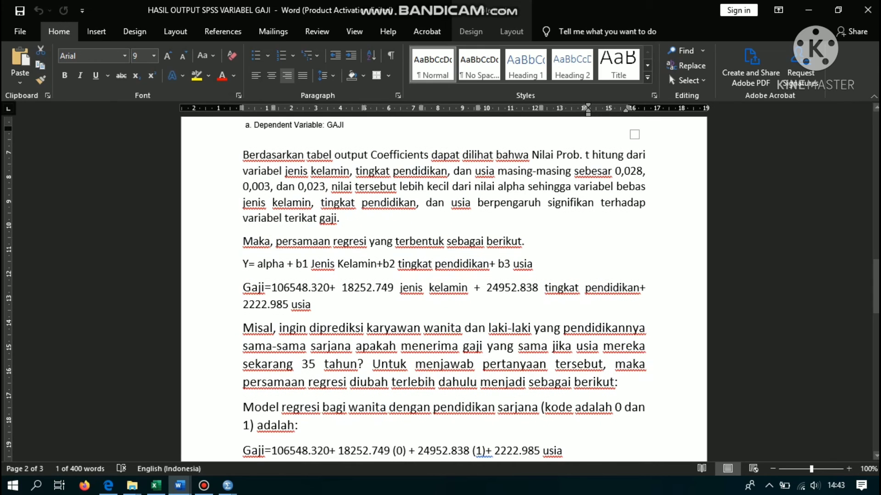
scroll(443, 289, "down", 1)
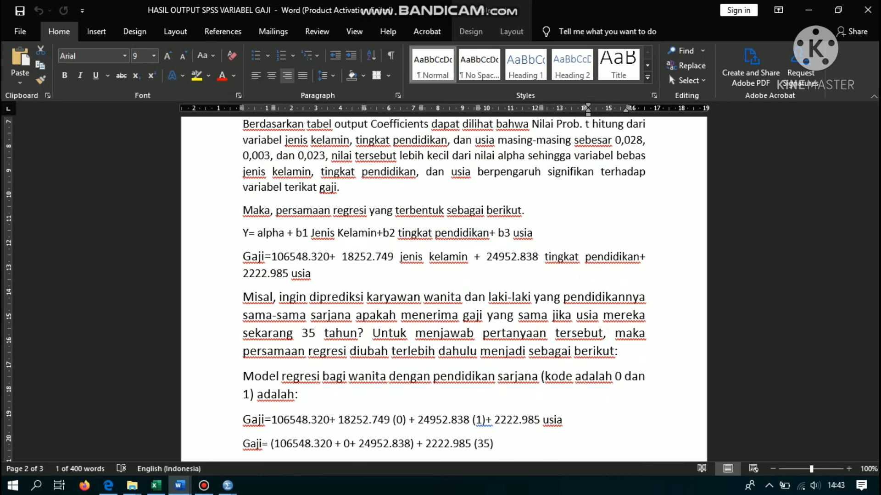
scroll(443, 282, "down", 1)
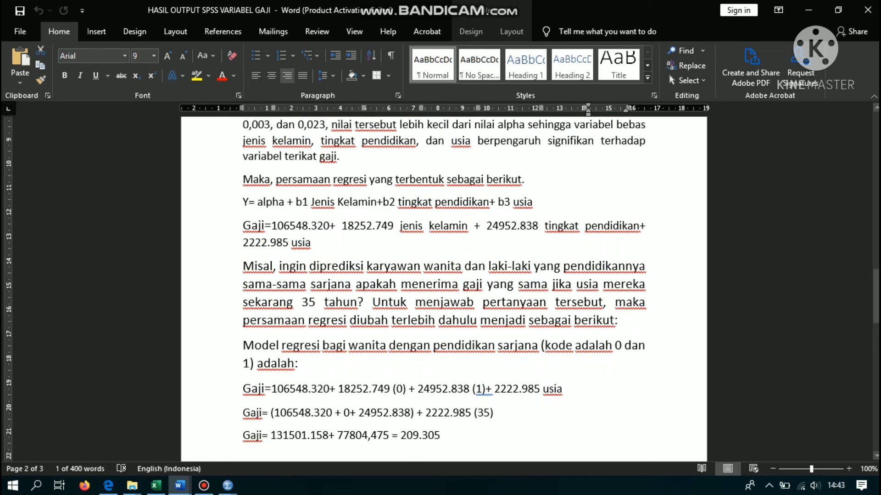
scroll(444, 282, "down", 1)
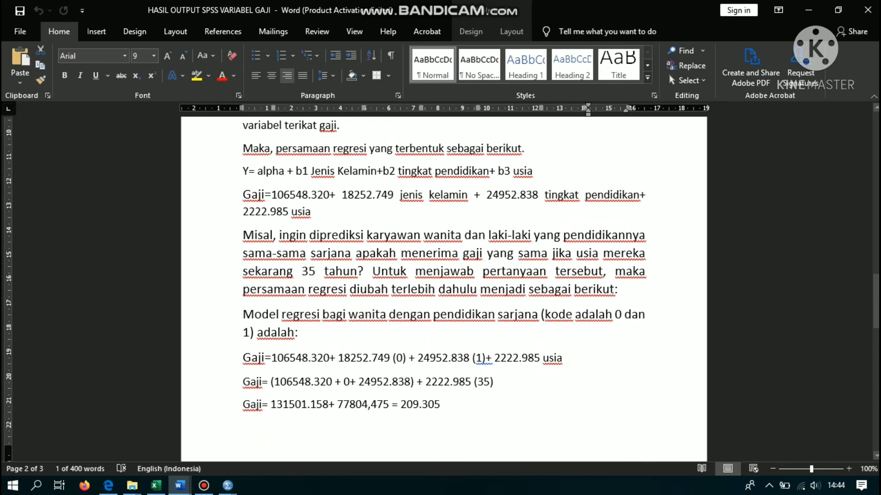
- Read the final Gaji result for women and the prediction model for men with a sarjana education at age 35, highlighting the men's result
scroll(444, 275, "down", 3)
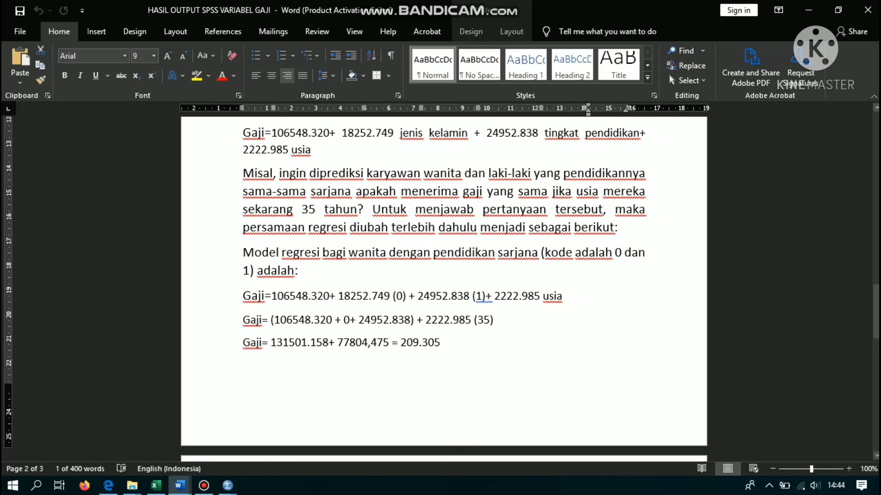
left_click(443, 343)
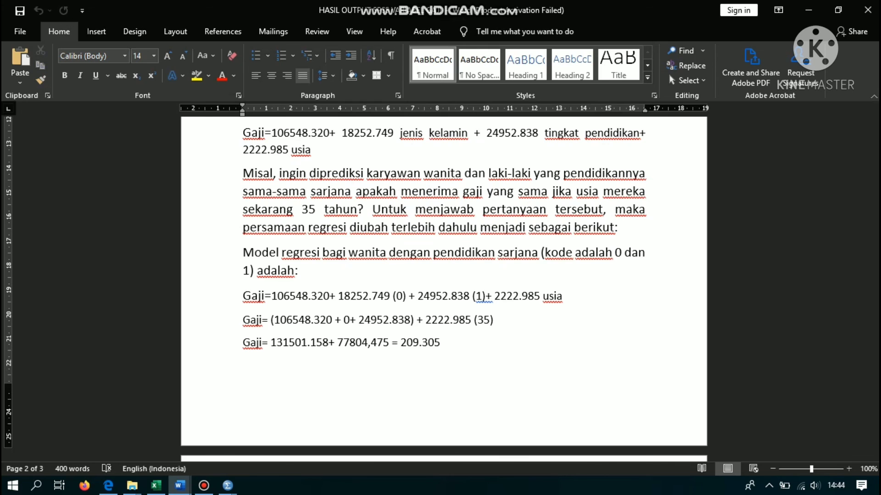
scroll(443, 276, "down", 1)
scroll(443, 289, "down", 5)
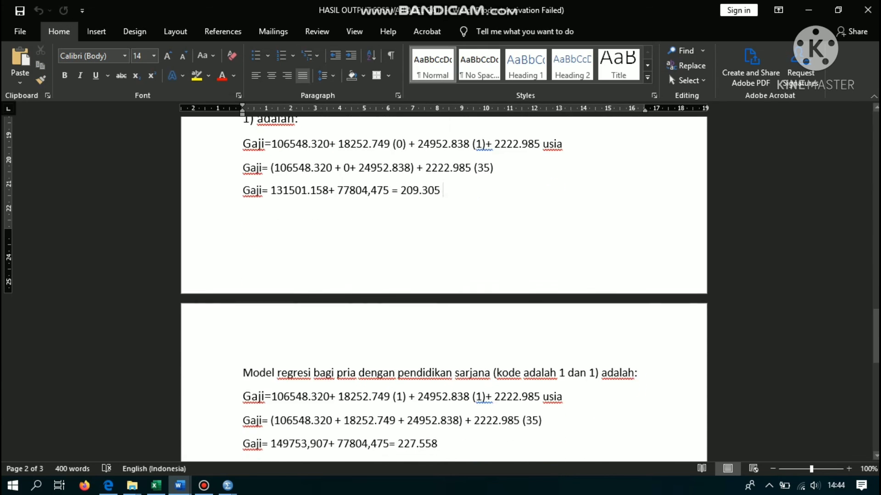
scroll(443, 289, "down", 1)
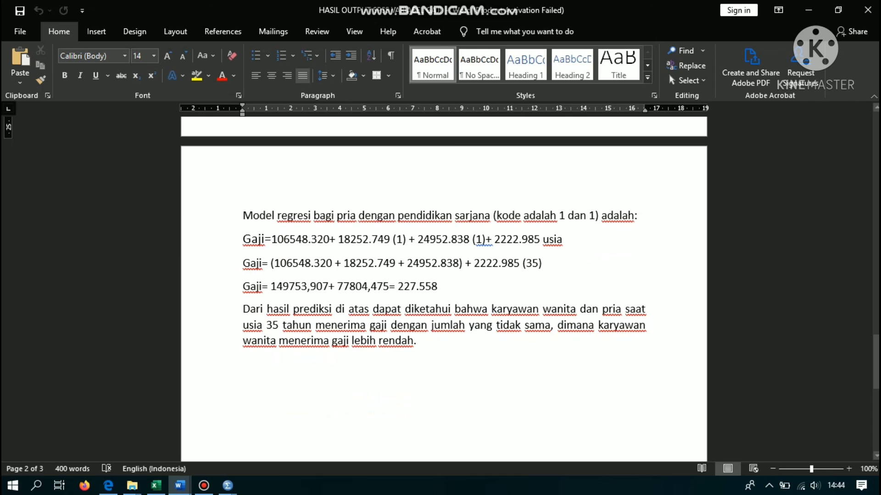
left_click_drag(438, 286, 398, 287)
left_click(438, 287)
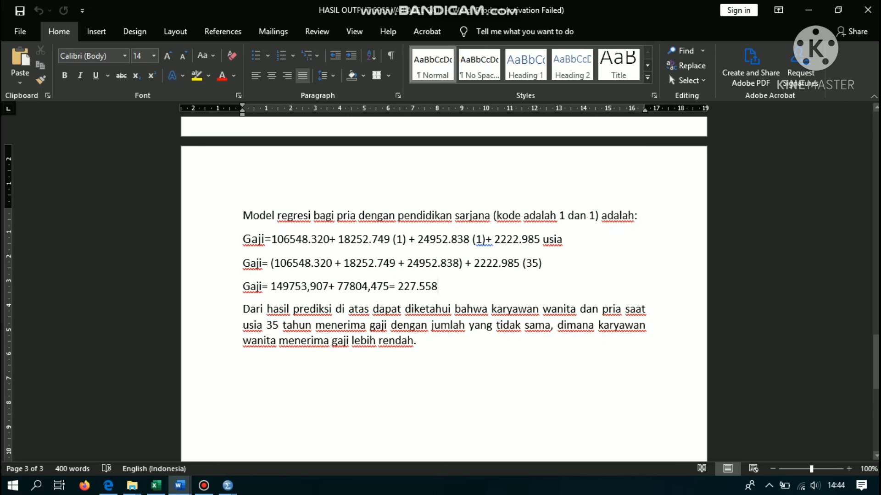
- Read the concluding paragraph that compares the predicted salaries of female and male employees at age 35
left_click(416, 341)
scroll(443, 289, "up", 5)
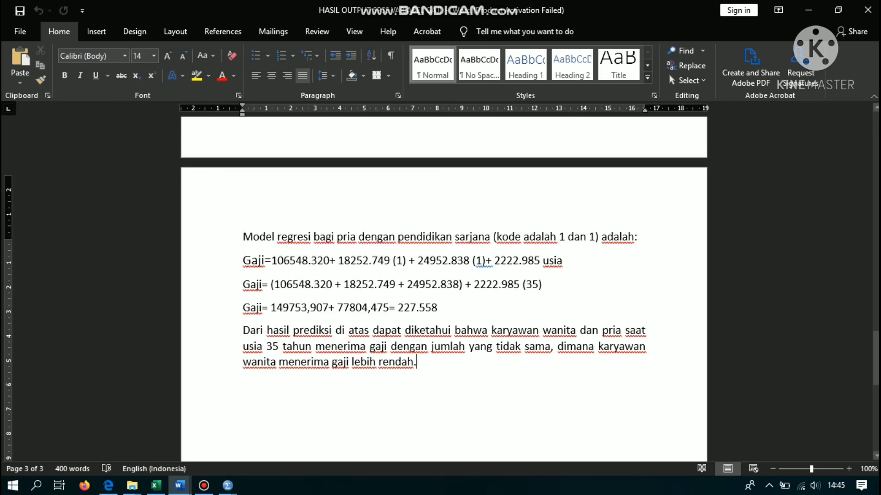
scroll(443, 289, "down", 1)
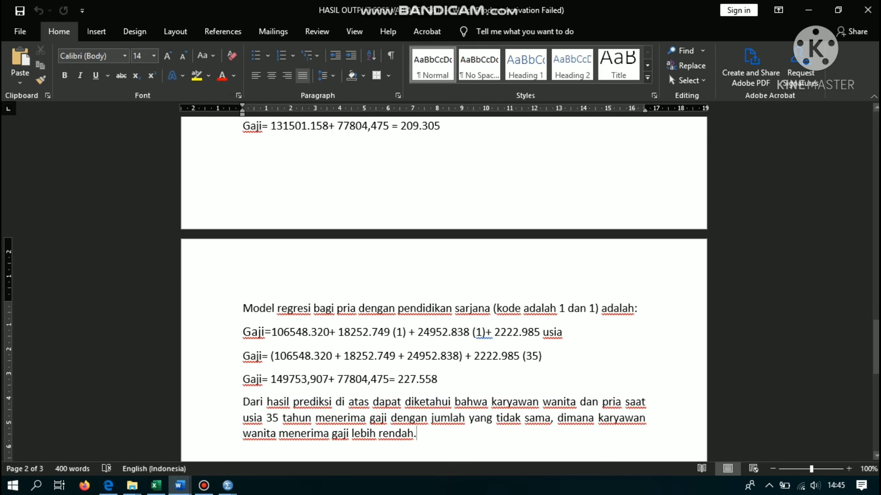
scroll(443, 288, "down", 1)
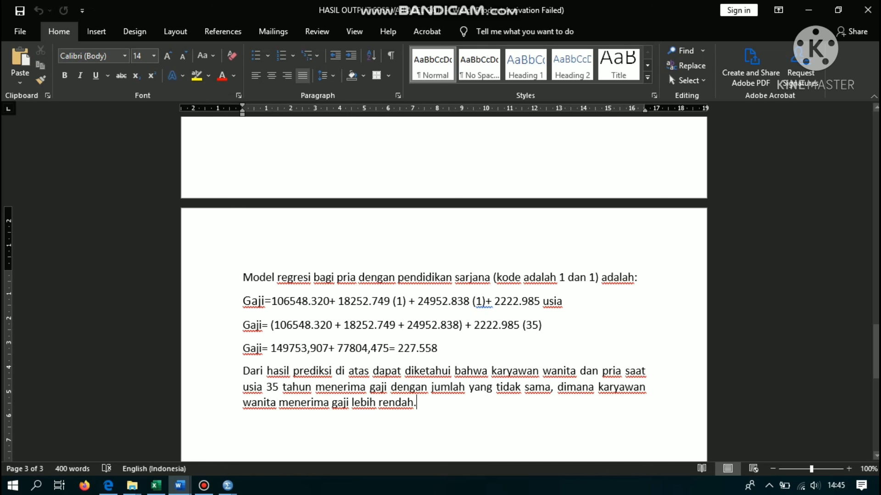
scroll(443, 289, "down", 1)
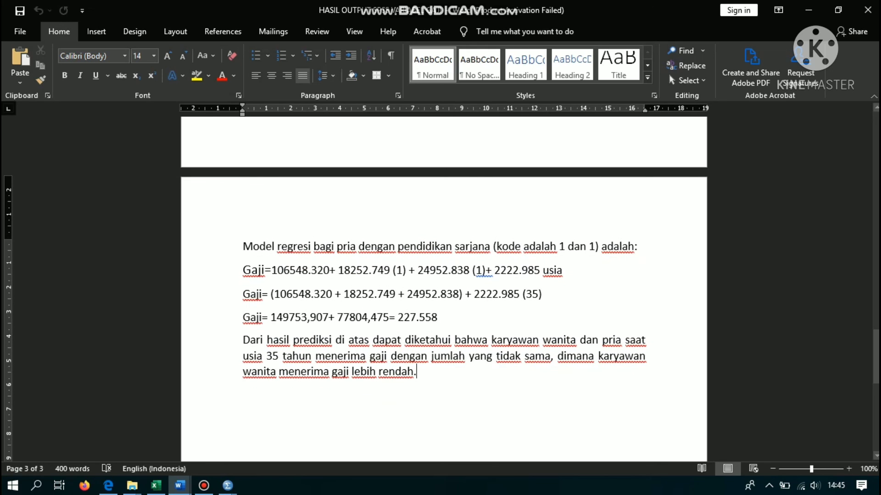